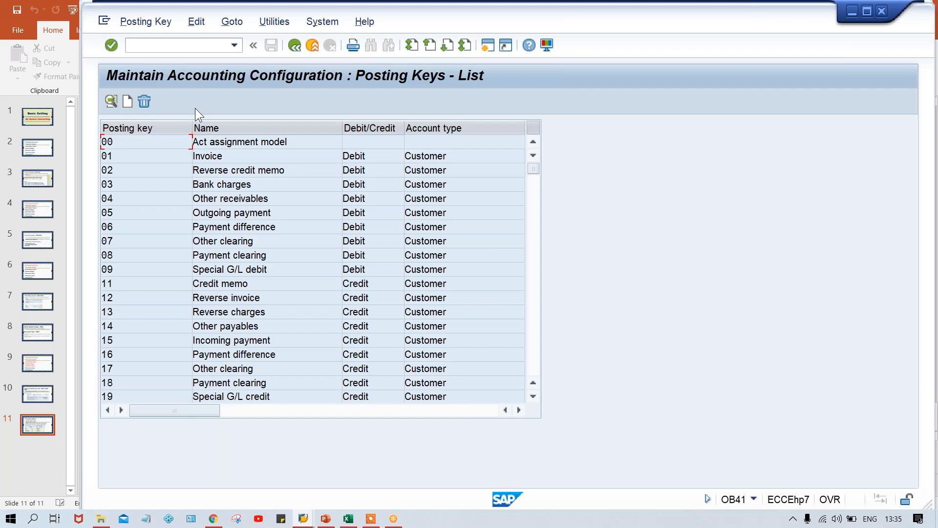
# Look through the posting keys list, from the customer and vendor keys to the G/L, asset and material keys.
pyautogui.click(535, 321)
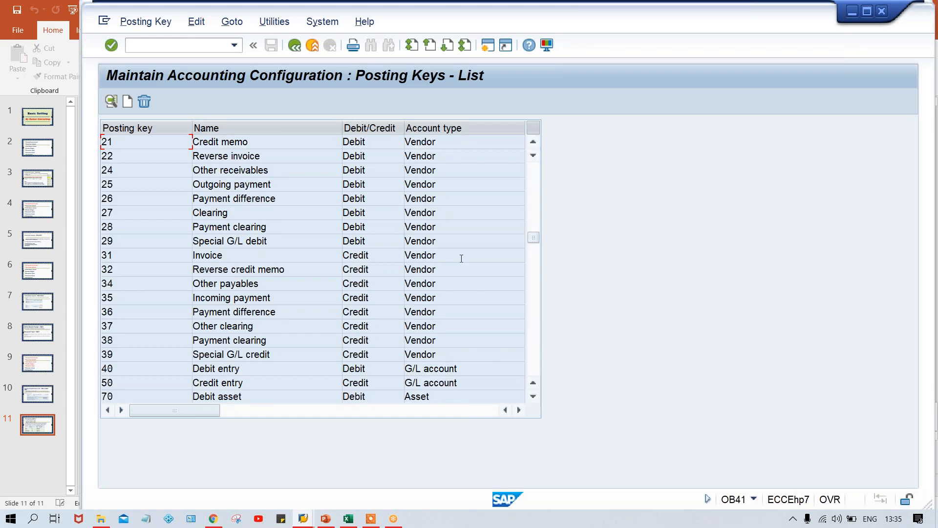
pyautogui.click(536, 330)
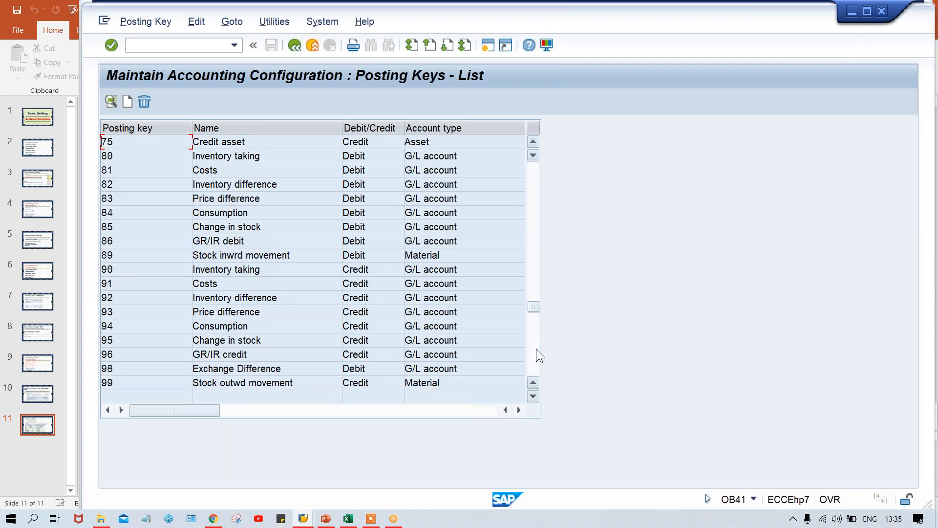
pyautogui.click(534, 351)
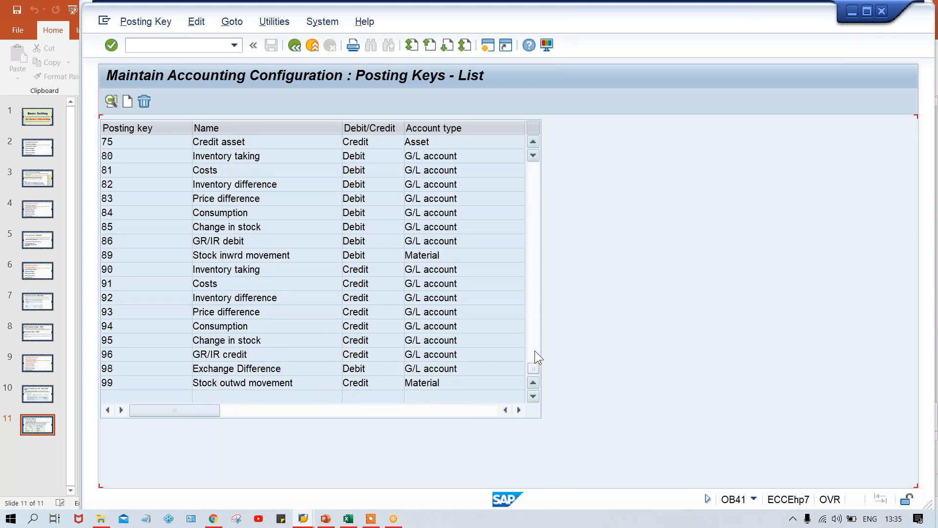
pyautogui.click(533, 236)
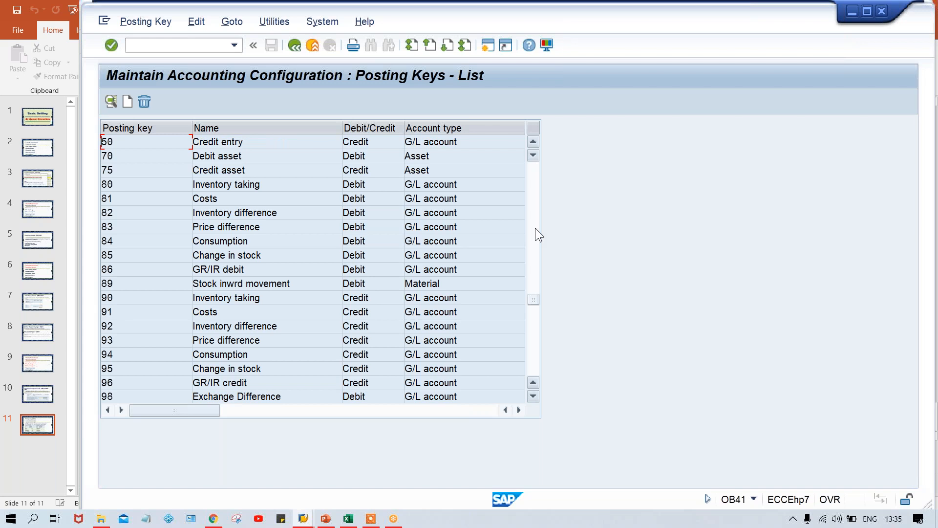
pyautogui.click(535, 227)
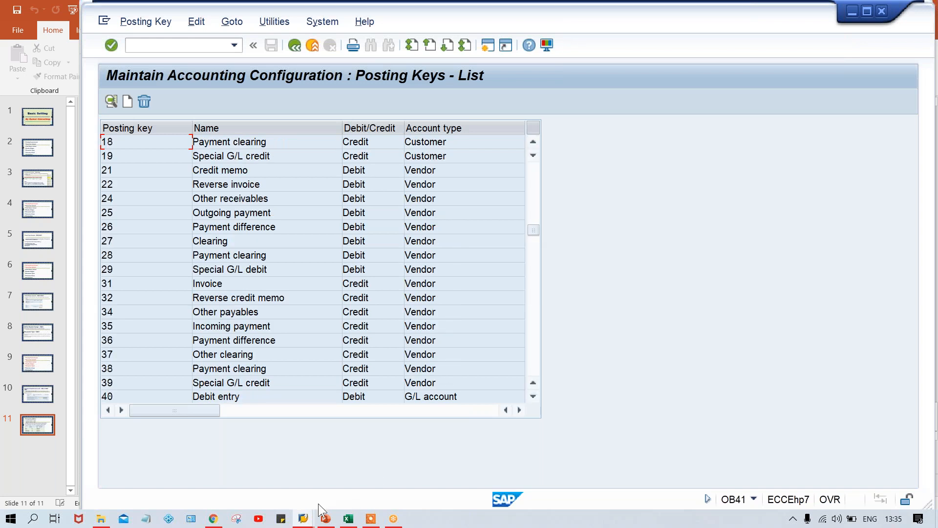
# Switch to the field status variants session and position the list at variant TFSV.
pyautogui.click(303, 518)
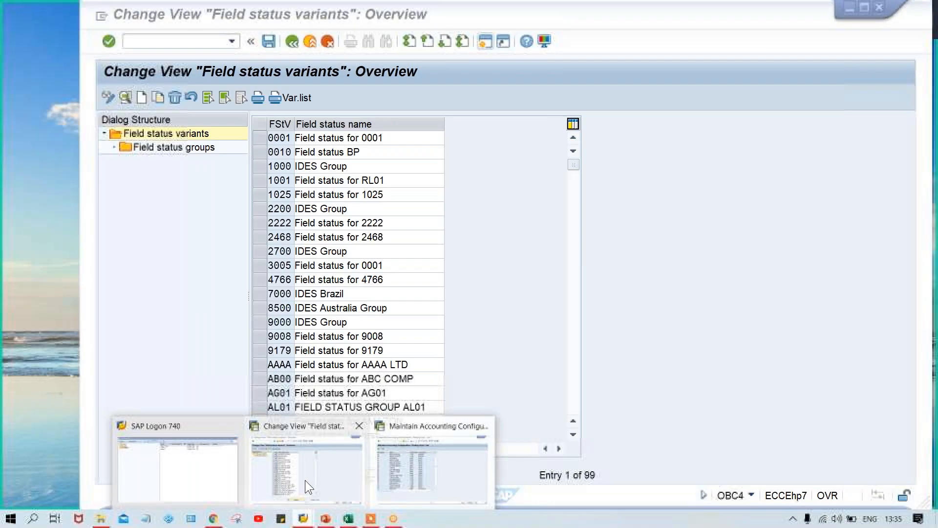
pyautogui.click(305, 480)
pyautogui.click(266, 138)
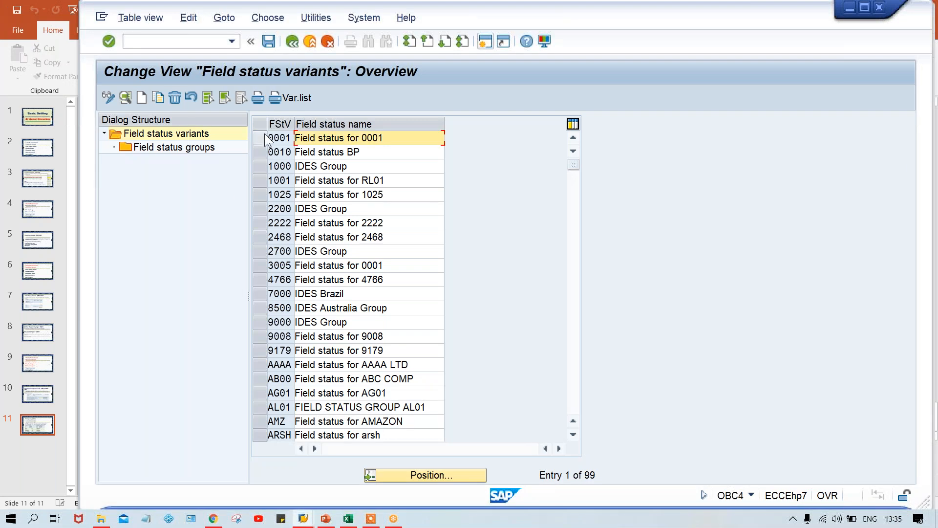
pyautogui.click(267, 139)
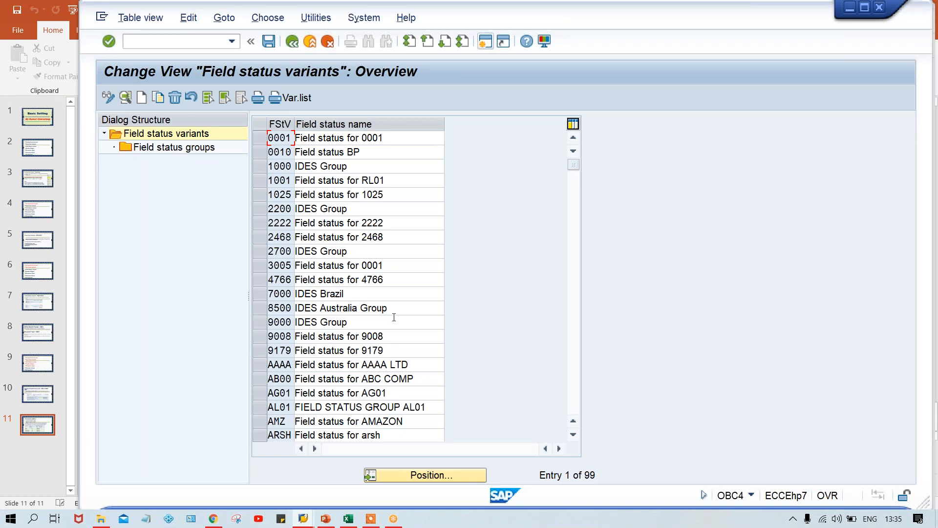
pyautogui.click(435, 474)
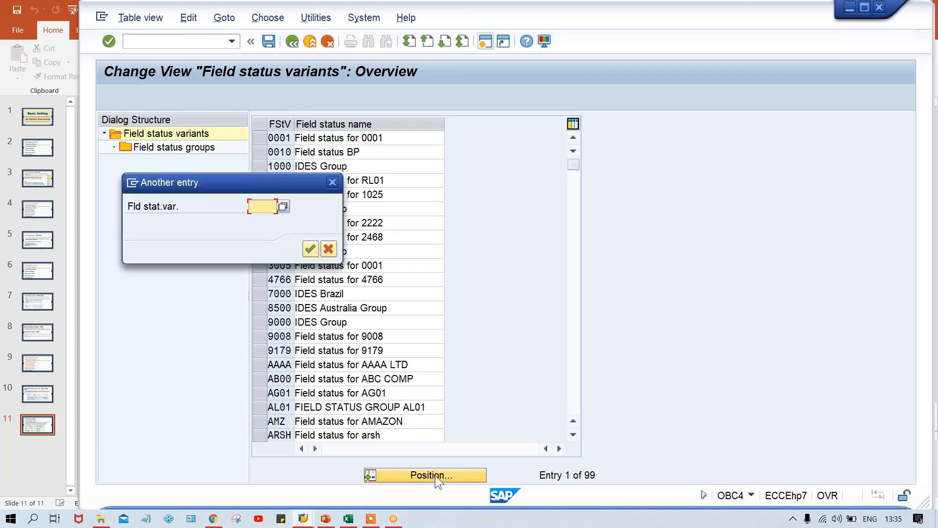
pyautogui.write('TFSV')
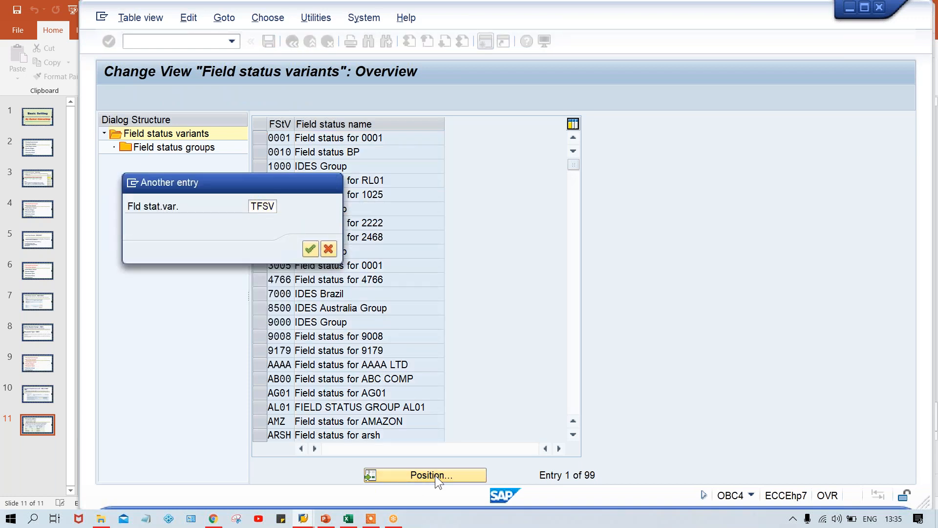
pyautogui.press('Return')
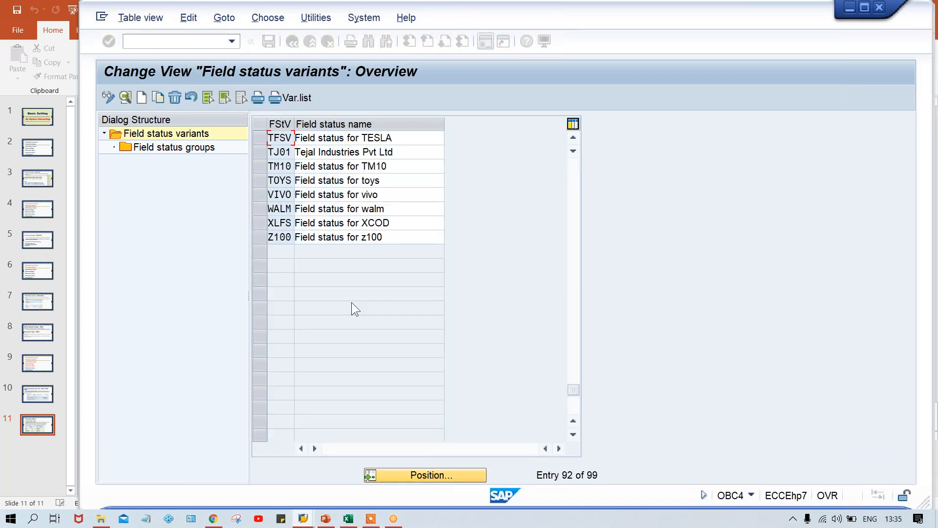
# Open the field status groups of variant TFSV.
pyautogui.click(260, 139)
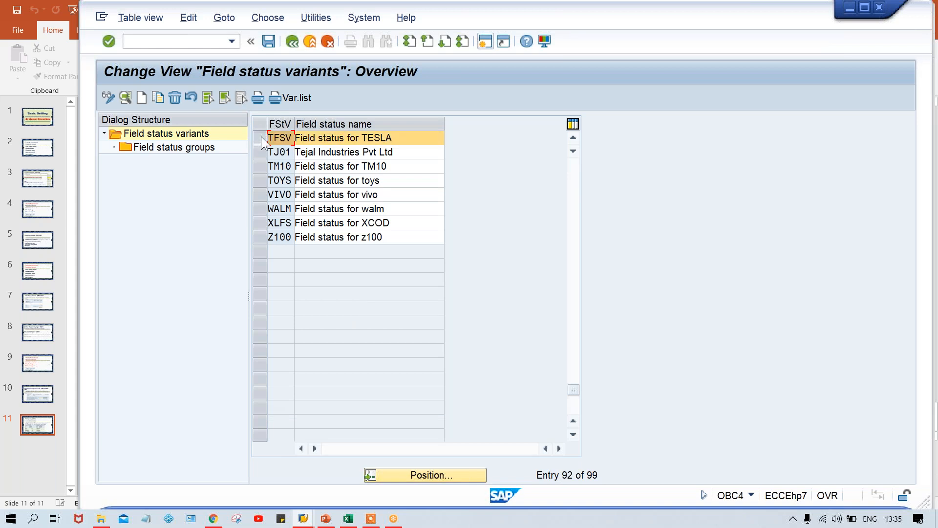
pyautogui.click(318, 137)
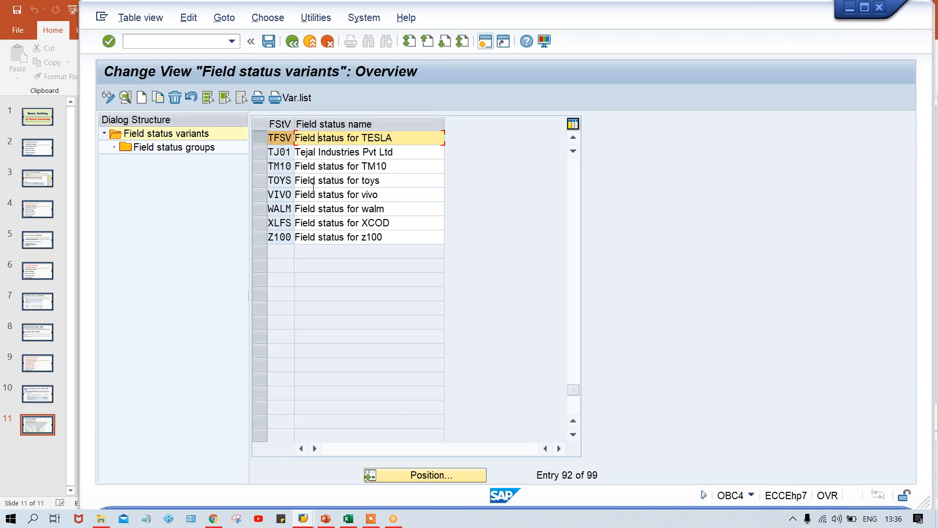
pyautogui.doubleClick(180, 149)
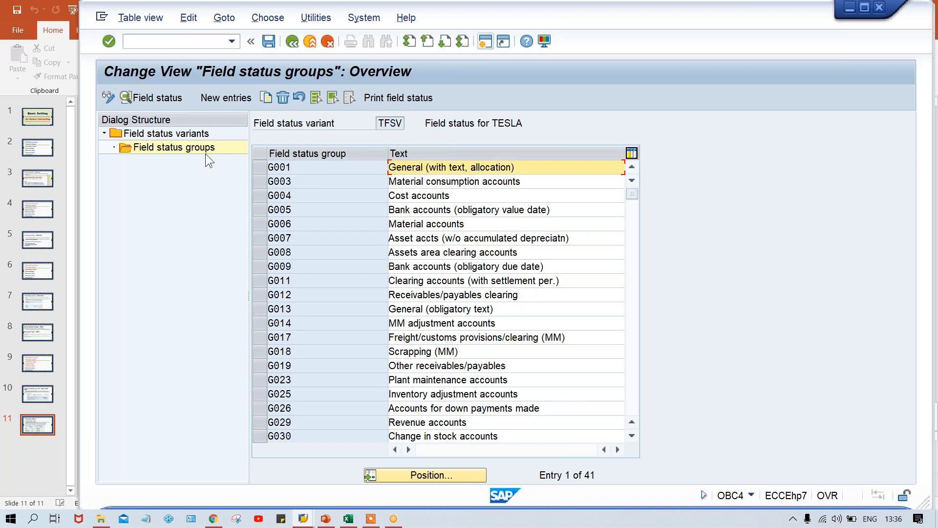
# Return to the variants, change TFSV's name to "Field status for TM00" and save it under the TATA MOTOR customizing request.
pyautogui.doubleClick(184, 134)
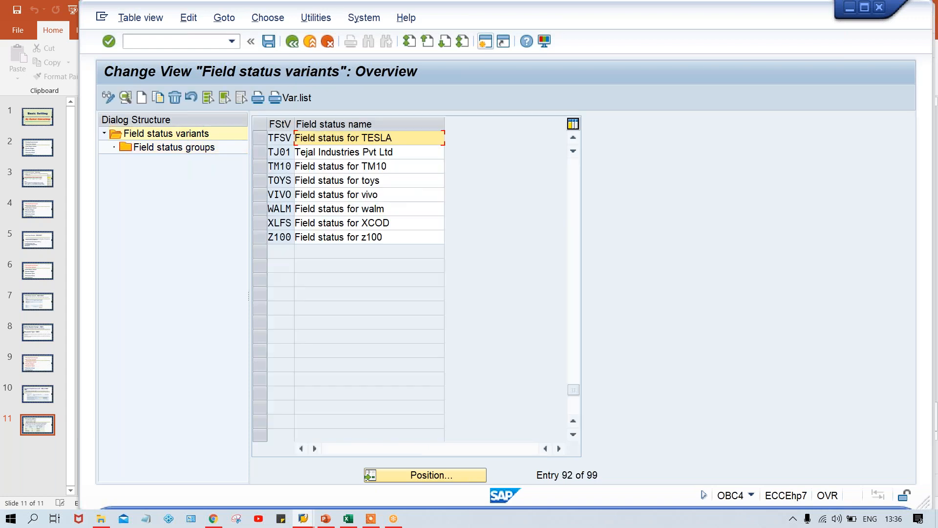
pyautogui.press('BackSpace')
pyautogui.press('BackSpace')
pyautogui.press('BackSpace')
pyautogui.press('BackSpace')
pyautogui.press('BackSpace')
pyautogui.press('Down')
pyautogui.press('Return')
pyautogui.hotkey('ctrl', 's')
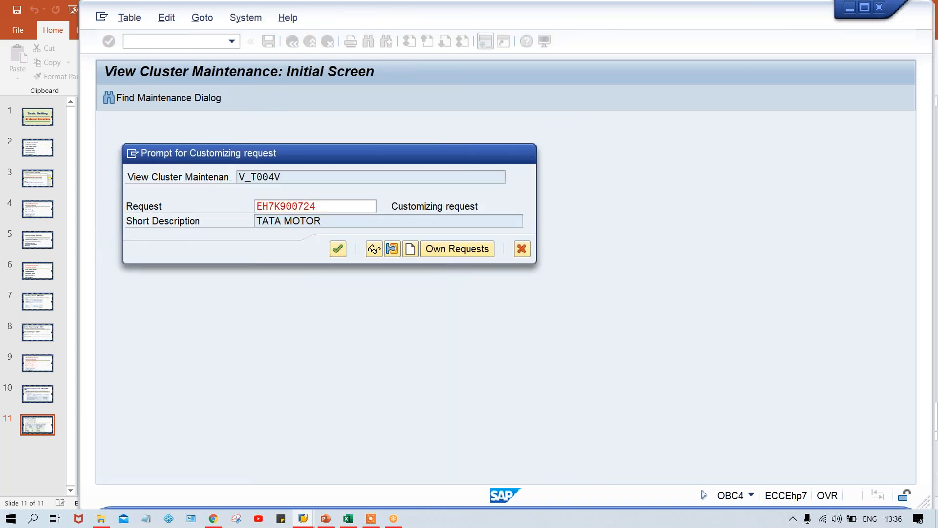
pyautogui.press('Return')
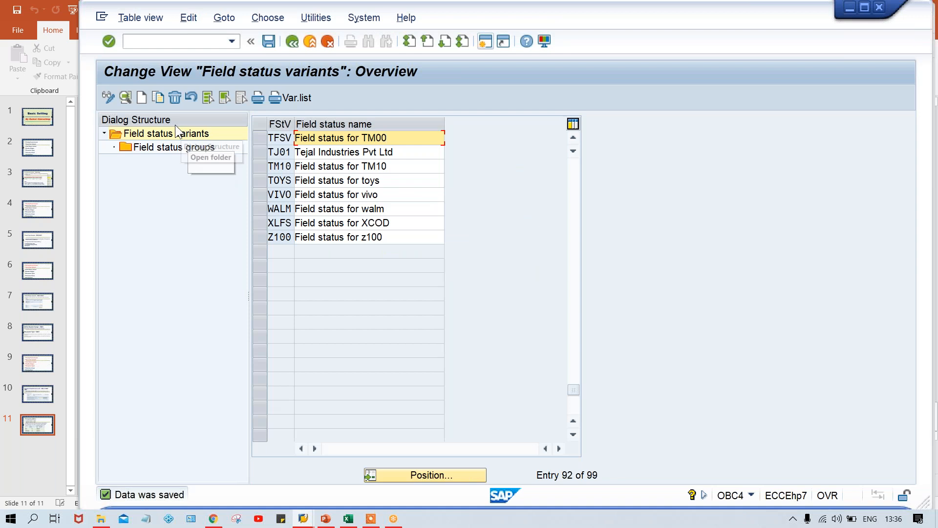
# Display the General data field settings of field status group G001 in variant TFSV.
pyautogui.click(259, 137)
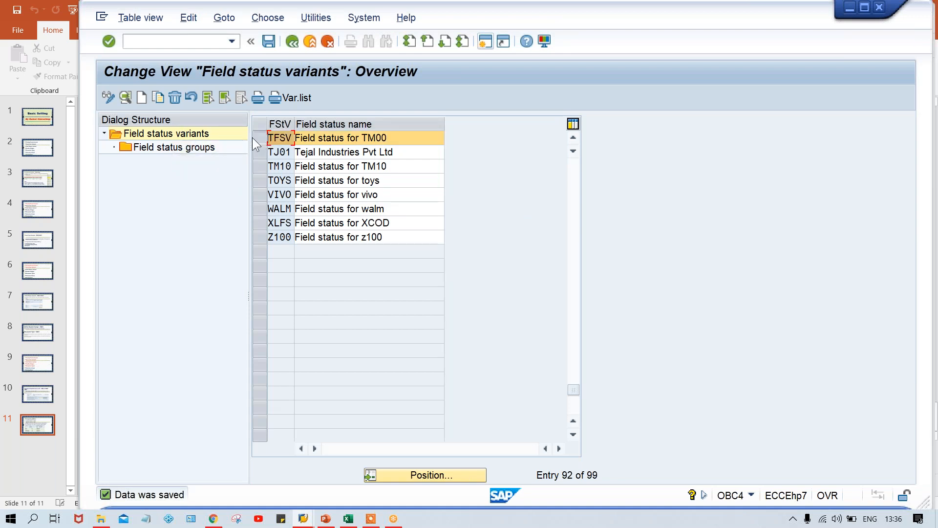
pyautogui.doubleClick(181, 148)
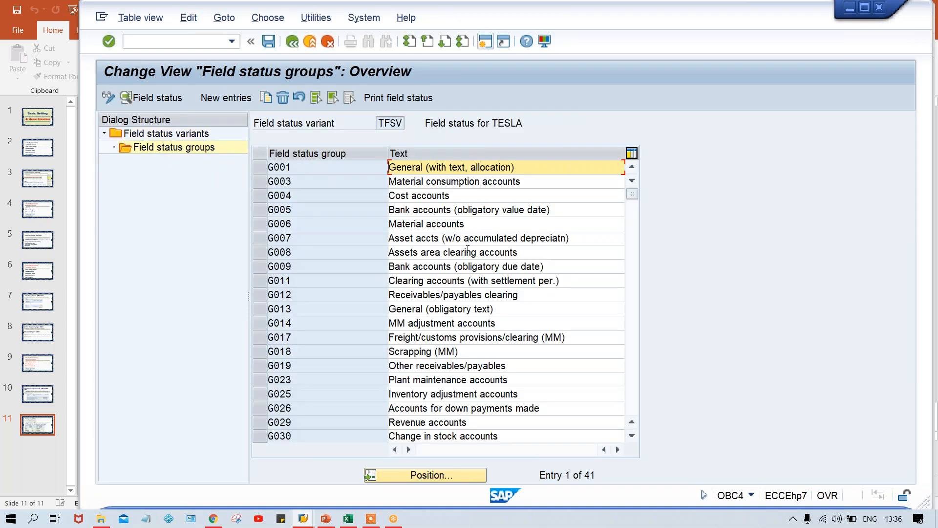
pyautogui.doubleClick(344, 167)
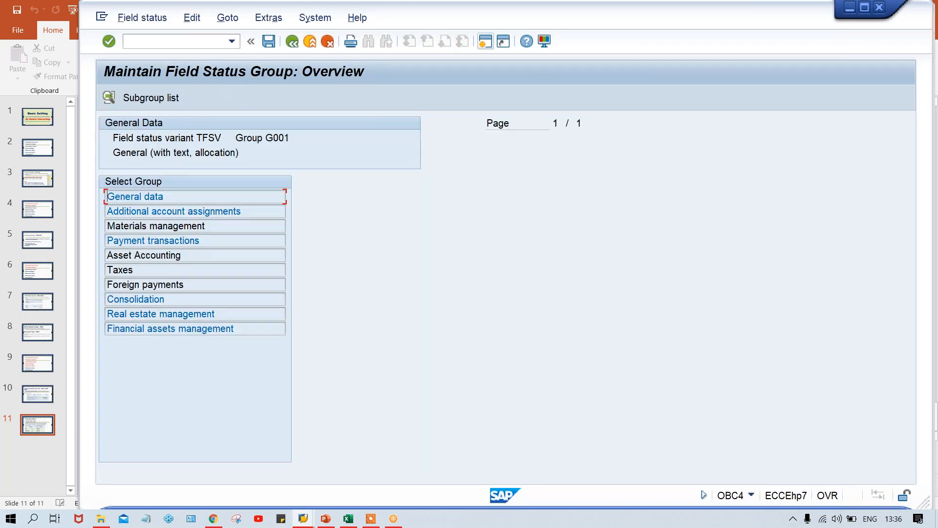
pyautogui.doubleClick(190, 196)
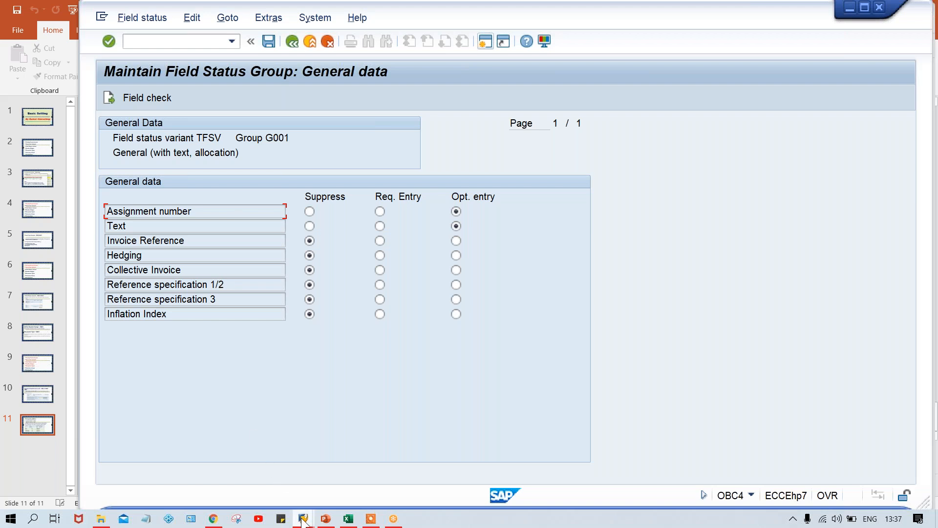
# Switch to the posting keys session and display the General data field status of posting key 40.
pyautogui.moveTo(303, 520)
pyautogui.click(441, 479)
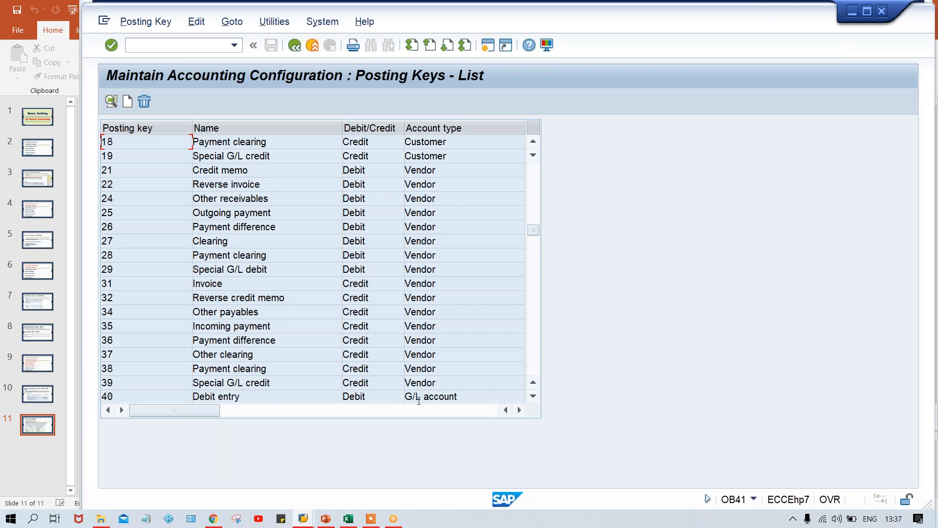
pyautogui.doubleClick(166, 392)
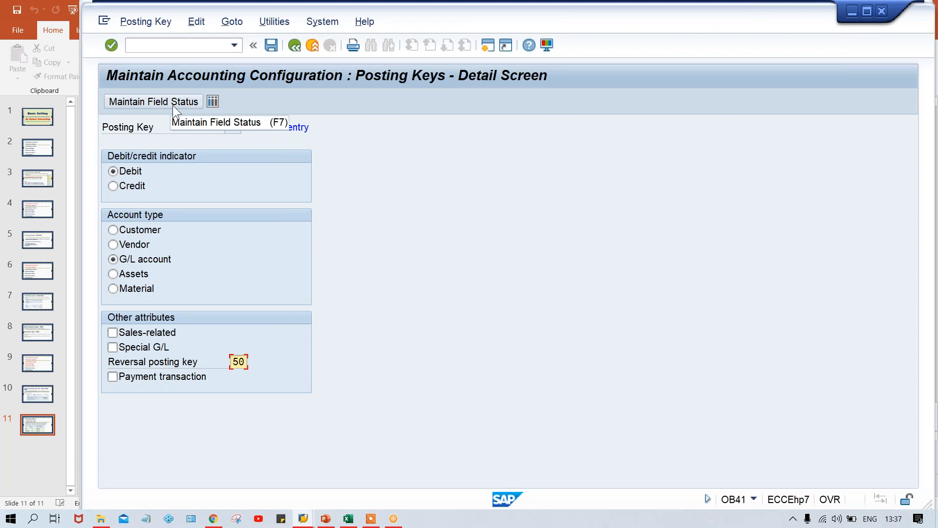
pyautogui.click(173, 105)
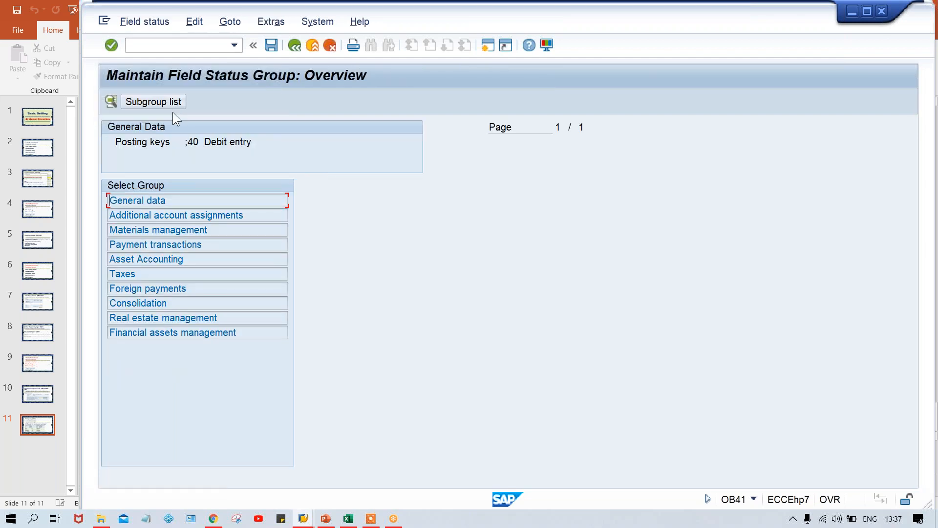
pyautogui.doubleClick(194, 206)
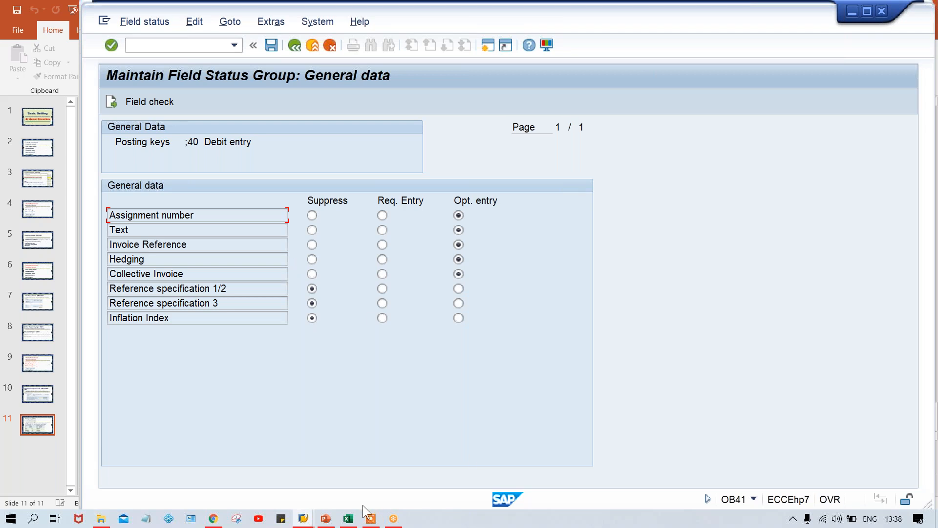
# Switch to the Class workbook in Excel and enter TM00 in cell E6 and TFSV in cell F6.
pyautogui.click(349, 520)
pyautogui.click(354, 267)
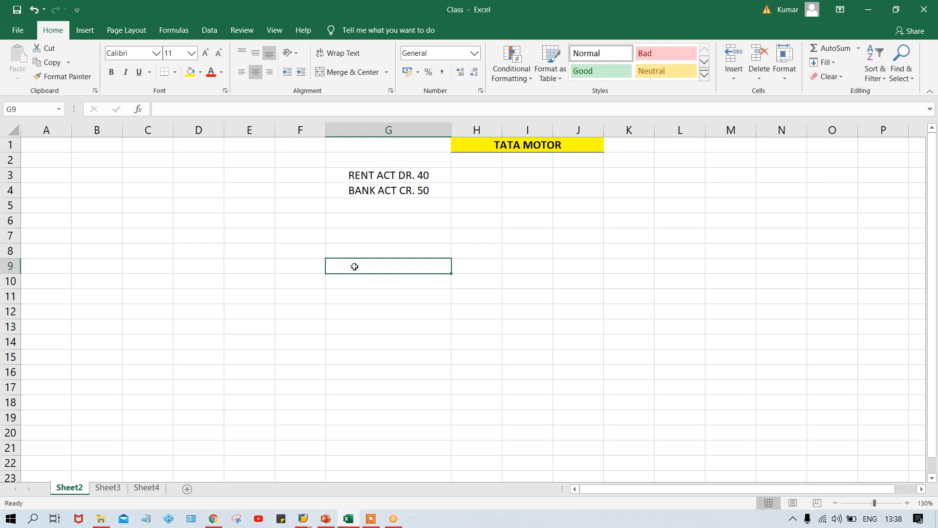
pyautogui.click(348, 234)
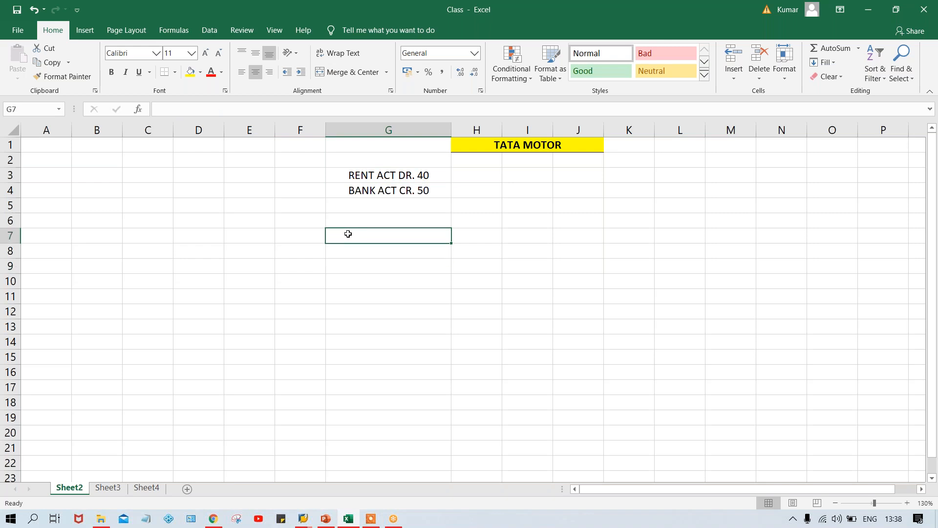
pyautogui.click(231, 219)
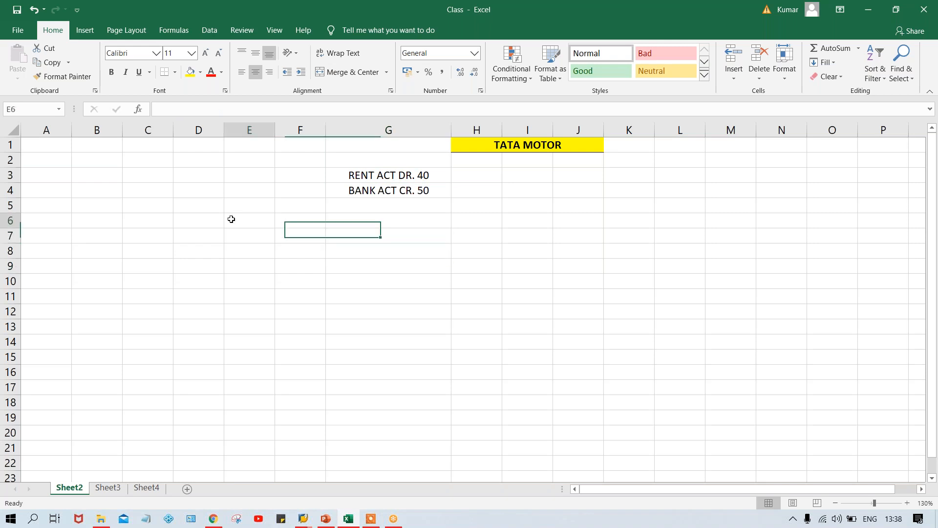
pyautogui.write('TMM')
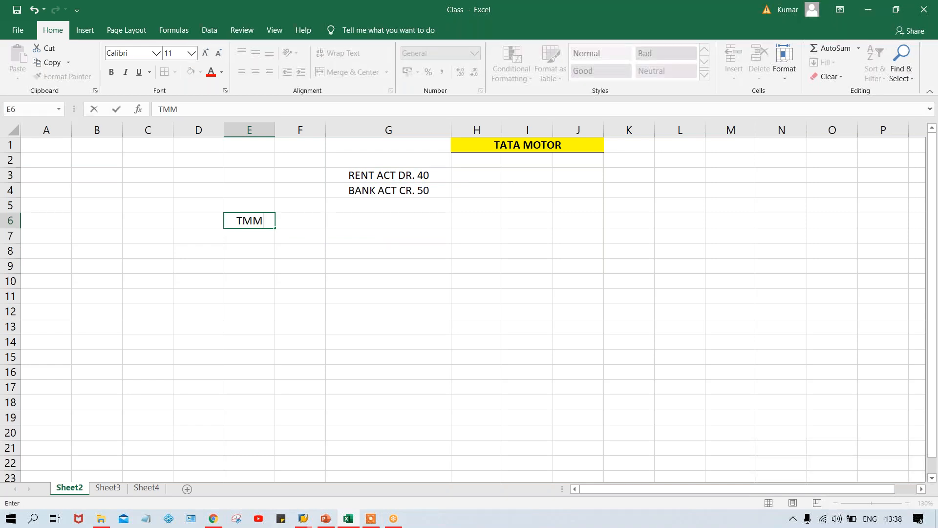
pyautogui.press('BackSpace')
pyautogui.write('00')
pyautogui.press('Tab')
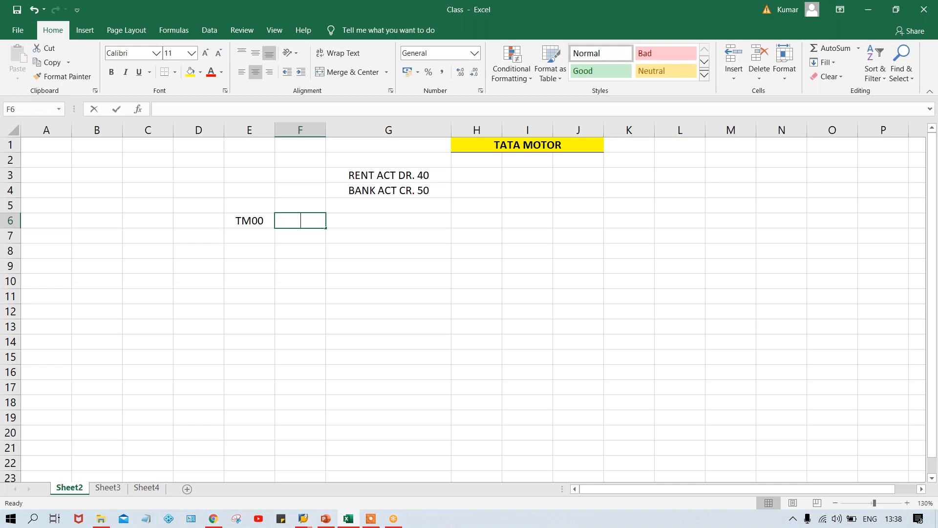
pyautogui.write('TFSV')
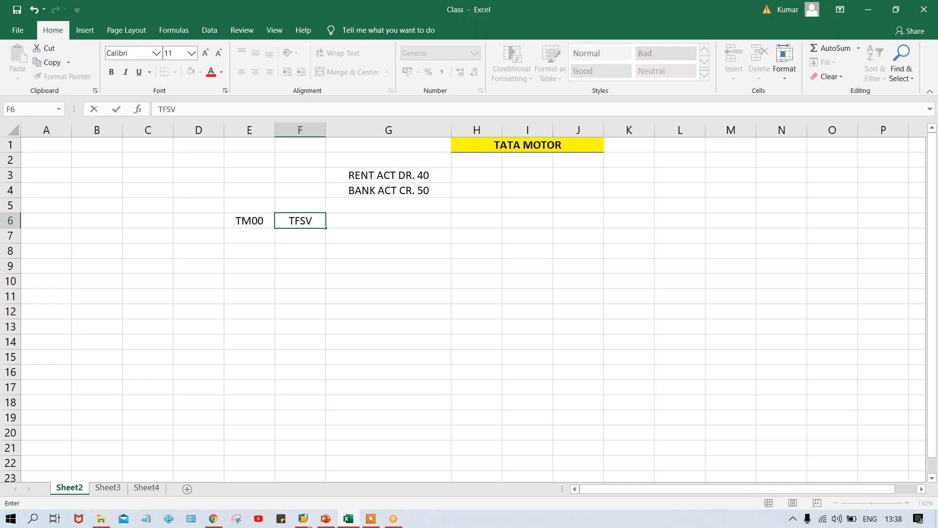
pyautogui.press('Return')
pyautogui.click(295, 219)
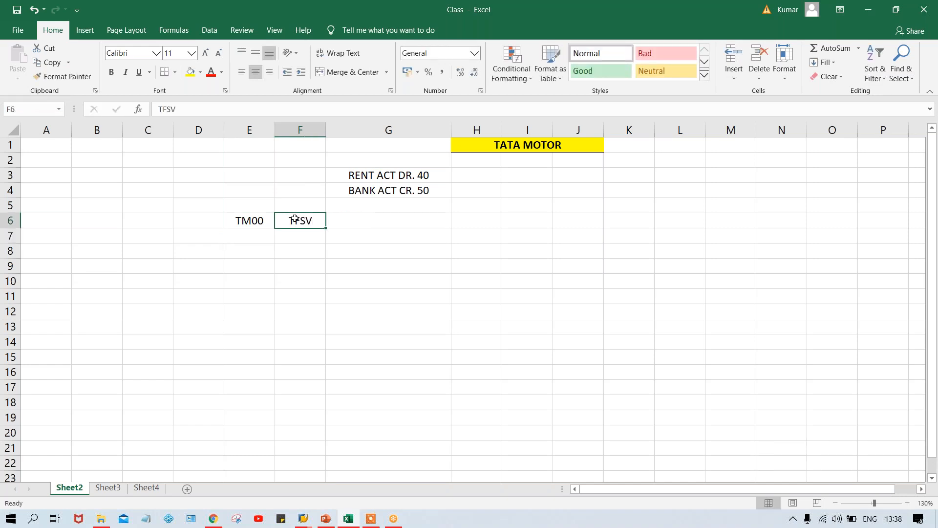
pyautogui.click(252, 220)
pyautogui.click(306, 217)
pyautogui.click(252, 221)
pyautogui.click(323, 220)
pyautogui.click(258, 220)
pyautogui.click(301, 218)
pyautogui.click(252, 220)
# Enter TPPV in cell F7 below TFSV, and select the empty cell E7.
pyautogui.click(297, 240)
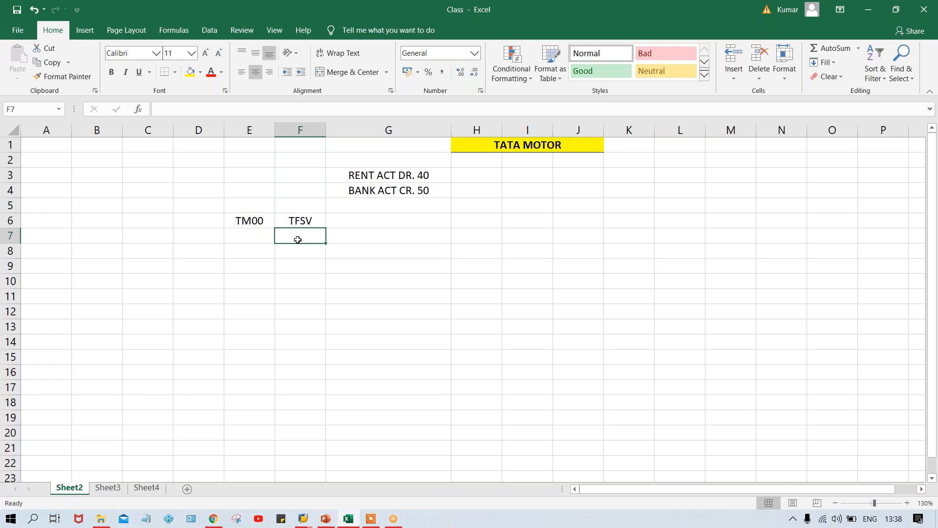
pyautogui.write('TPPV')
pyautogui.press('Return')
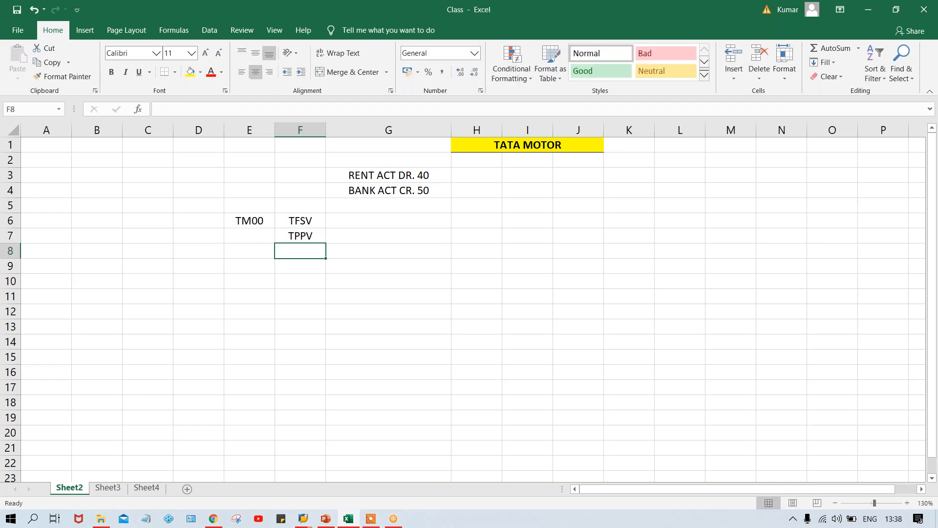
pyautogui.click(286, 236)
pyautogui.moveTo(275, 237); pyautogui.dragTo(255, 237)
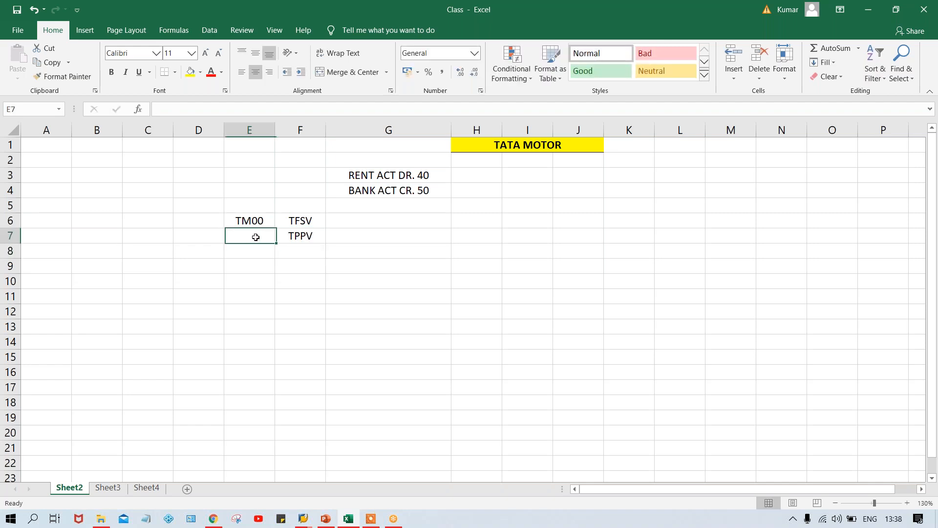
# Fill TM00 down from cell E6 into cell E7 beside TPPV.
pyautogui.hotkey('ctrl', 'd')
pyautogui.click(287, 220)
pyautogui.click(297, 236)
pyautogui.click(302, 220)
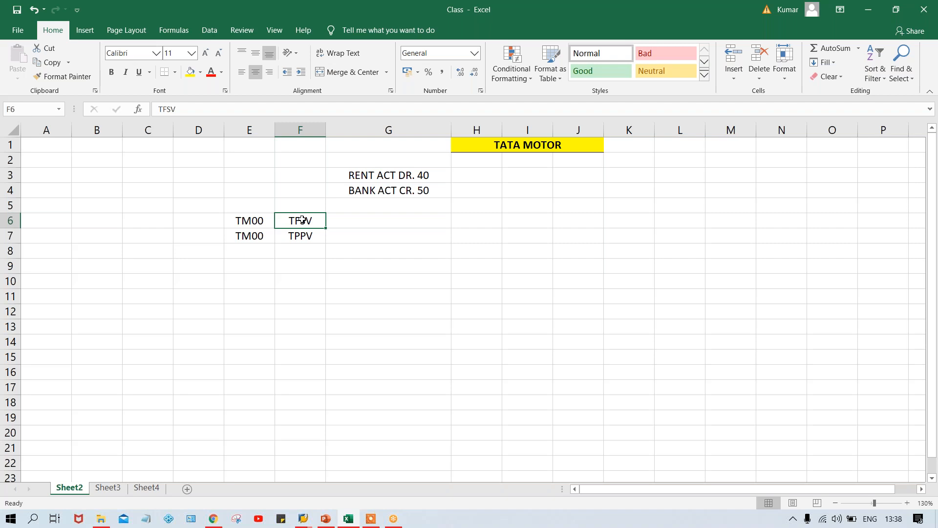
# Examine how company code TM00 pairs with variants TFSV and TPPV in rows 6 and 7.
pyautogui.click(308, 239)
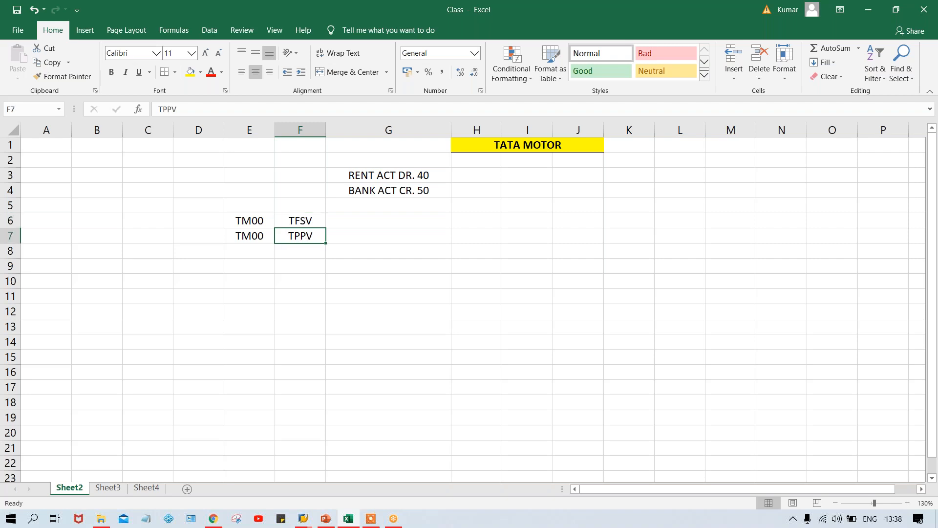
pyautogui.click(303, 220)
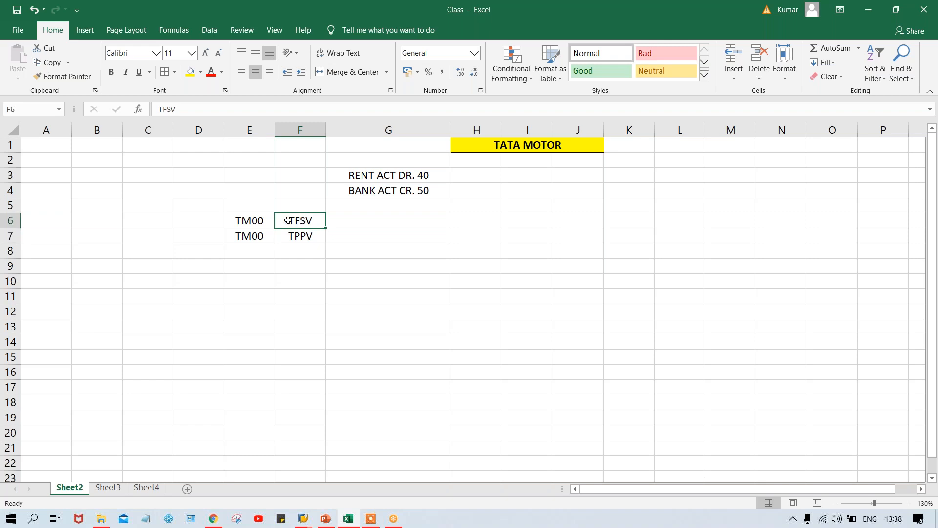
pyautogui.click(248, 221)
pyautogui.click(301, 221)
pyautogui.click(260, 220)
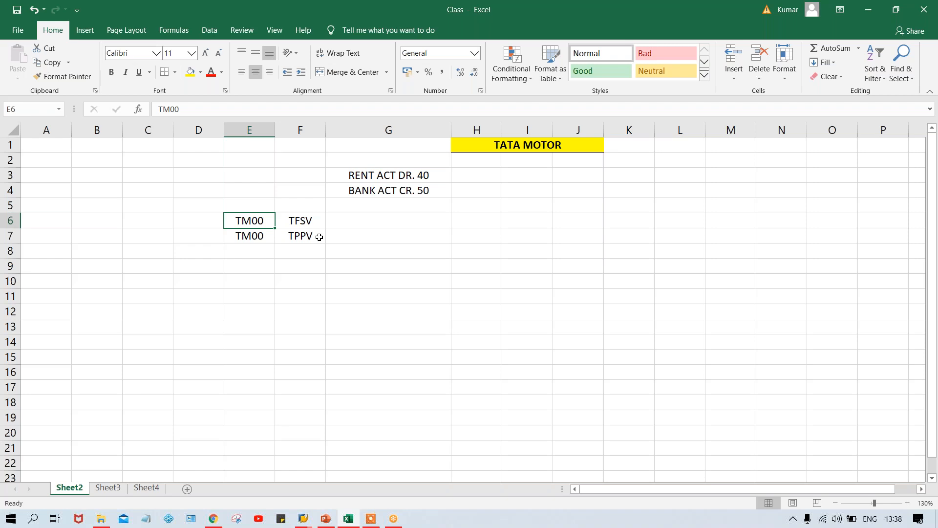
pyautogui.click(298, 235)
pyautogui.click(253, 239)
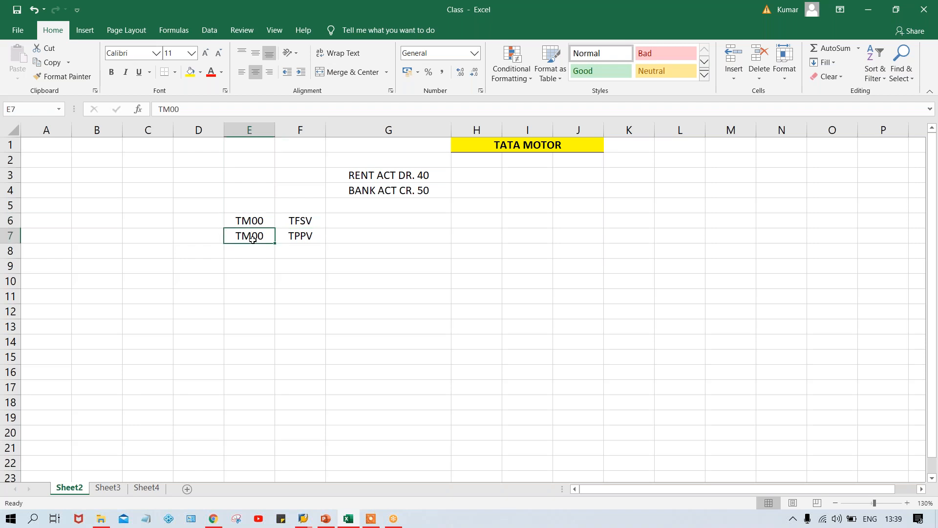
pyautogui.click(281, 240)
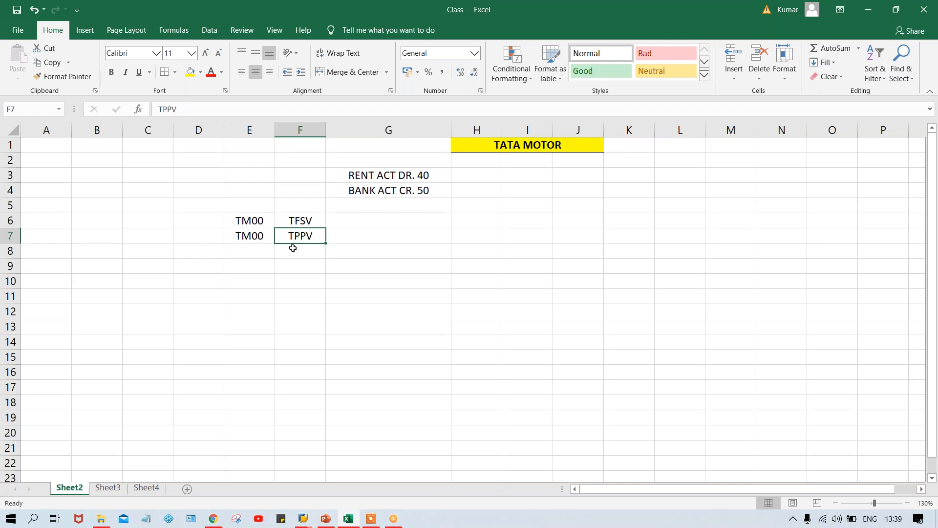
# Enter TC00 in cell E8 and fill TPPV down into cell F8.
pyautogui.click(244, 247)
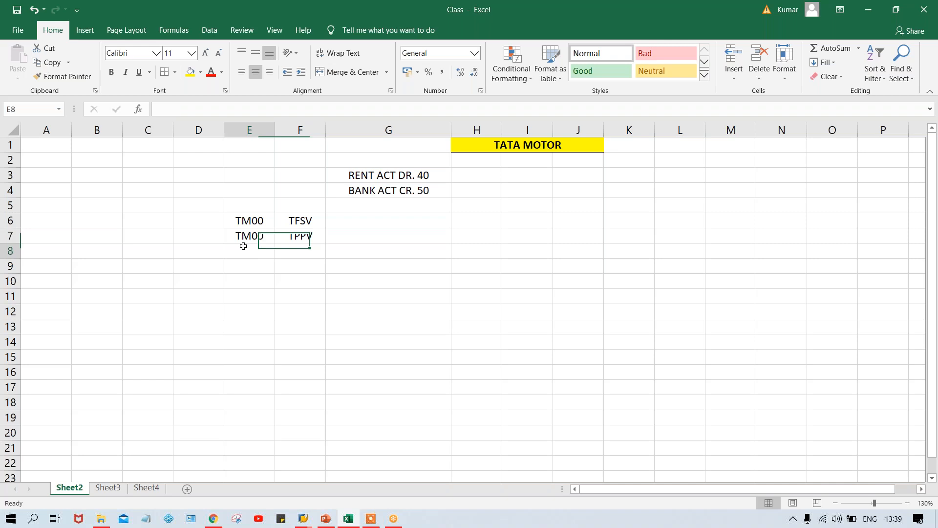
pyautogui.write('TC00')
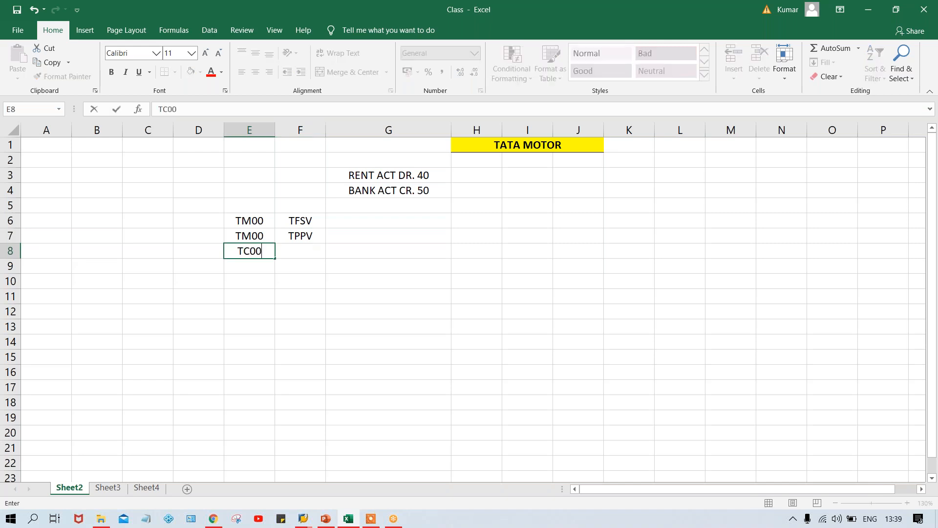
pyautogui.press('Tab')
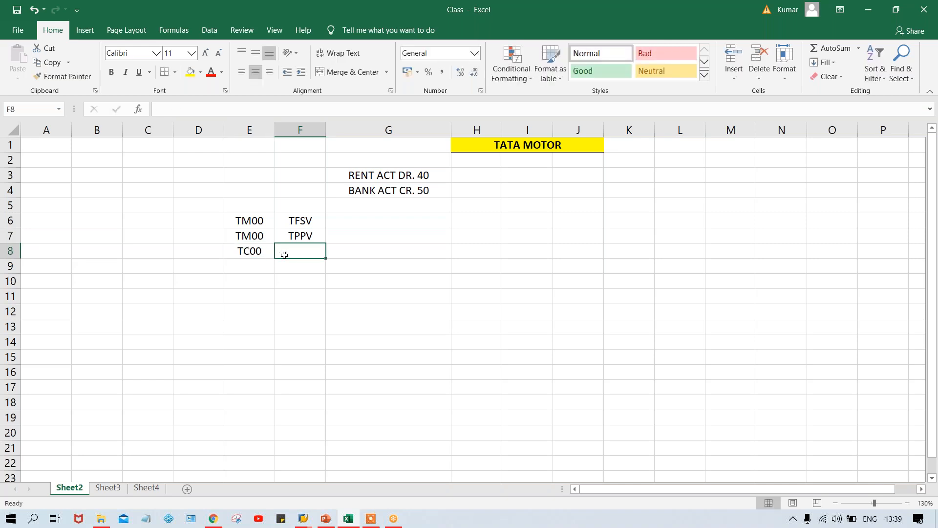
pyautogui.hotkey('ctrl', 'd')
pyautogui.click(238, 254)
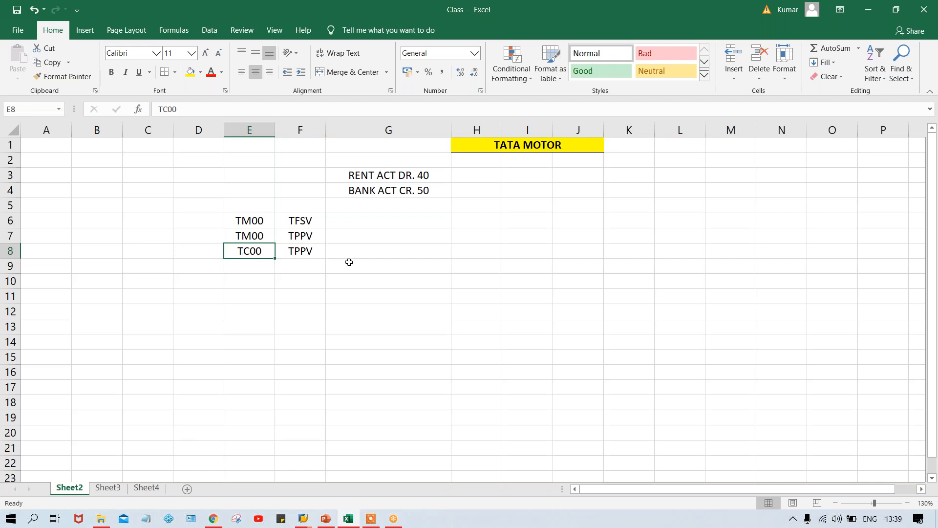
pyautogui.click(310, 251)
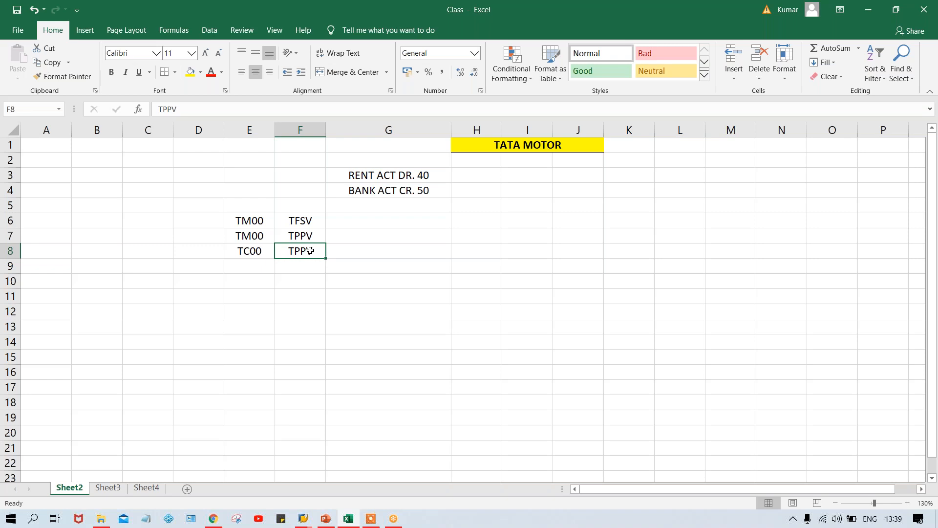
# Enter DT in cell F9 below the variant entries.
pyautogui.click(298, 237)
pyautogui.click(245, 220)
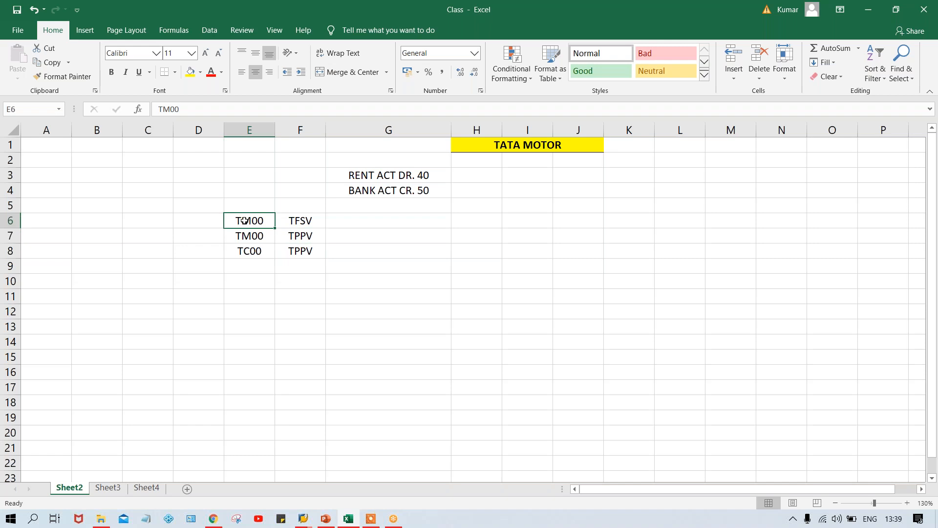
pyautogui.click(299, 222)
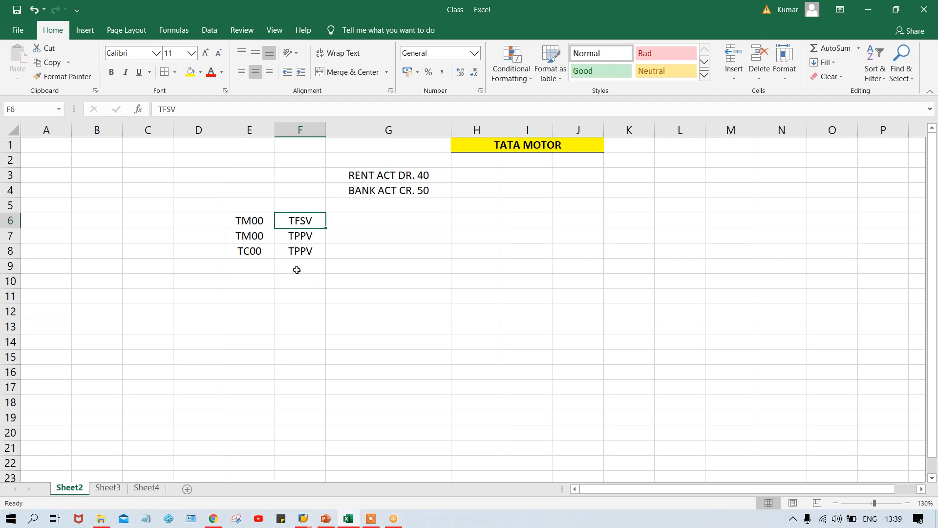
pyautogui.click(296, 270)
pyautogui.write('DT')
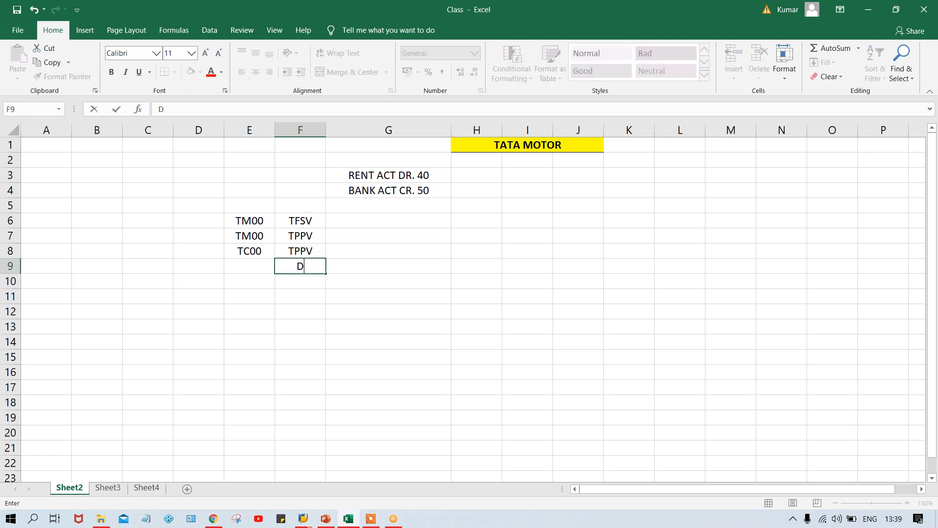
pyautogui.press('Return')
pyautogui.click(295, 268)
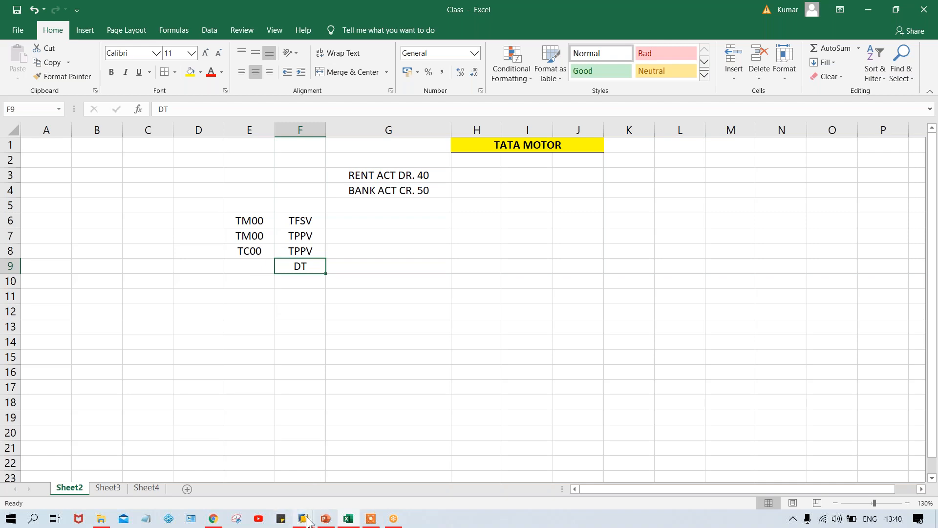
# Switch to SAP Logon and open the logon screen of the SAP FICO_1 connection.
pyautogui.moveTo(305, 520)
pyautogui.click(168, 472)
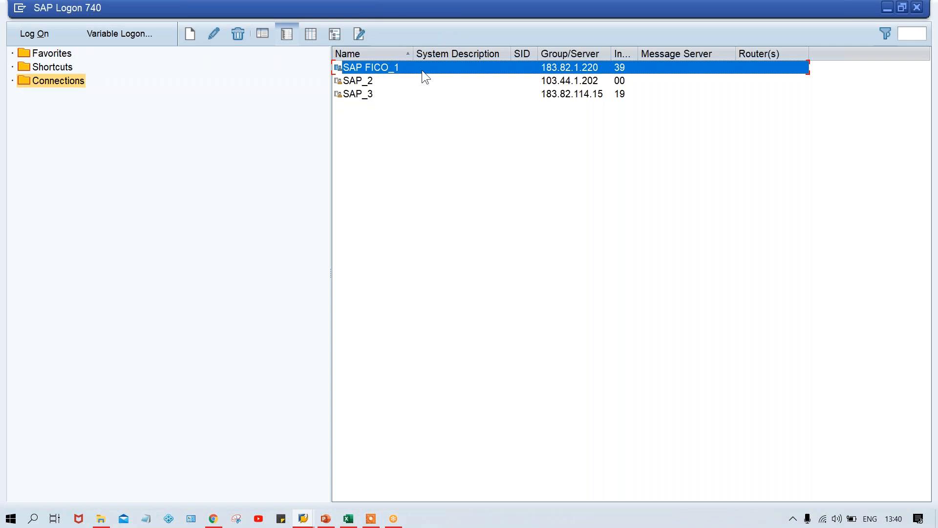
pyautogui.doubleClick(422, 72)
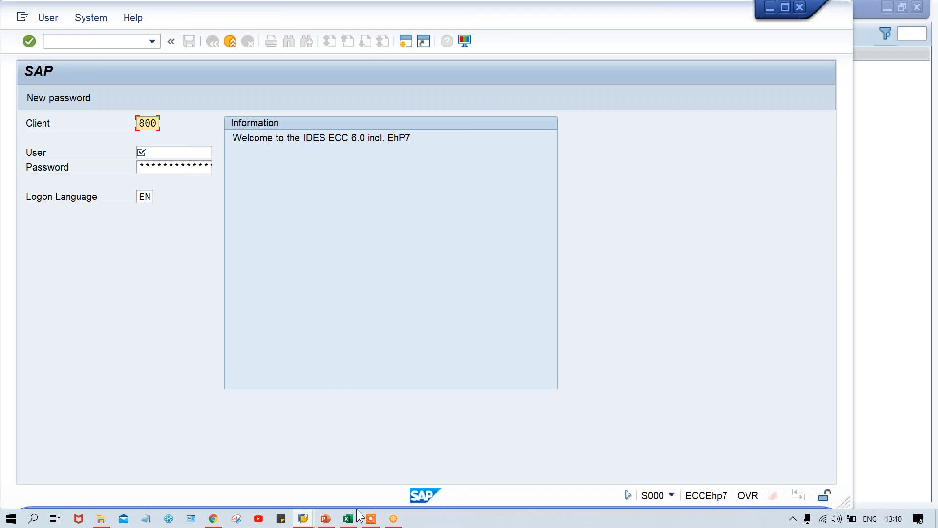
# Switch back to the Class workbook in Excel and enter PK in cell F10.
pyautogui.moveTo(310, 522)
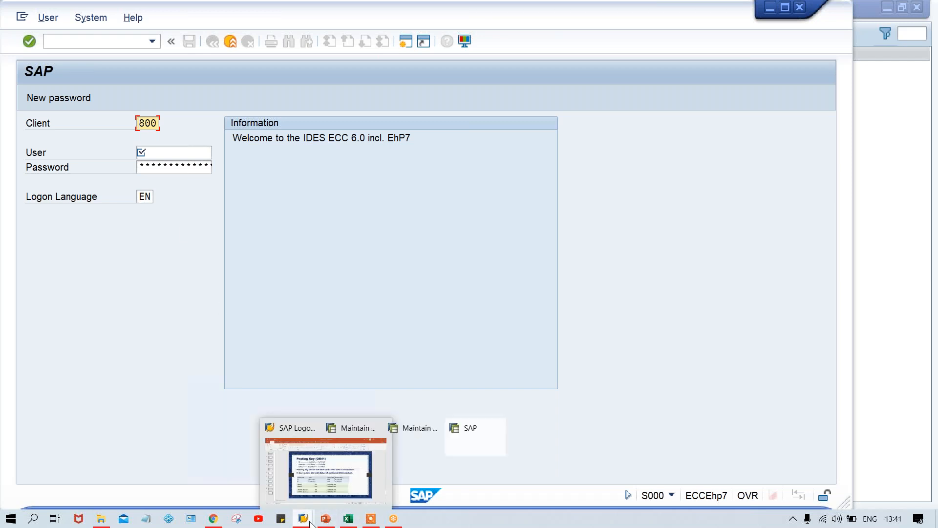
pyautogui.click(347, 518)
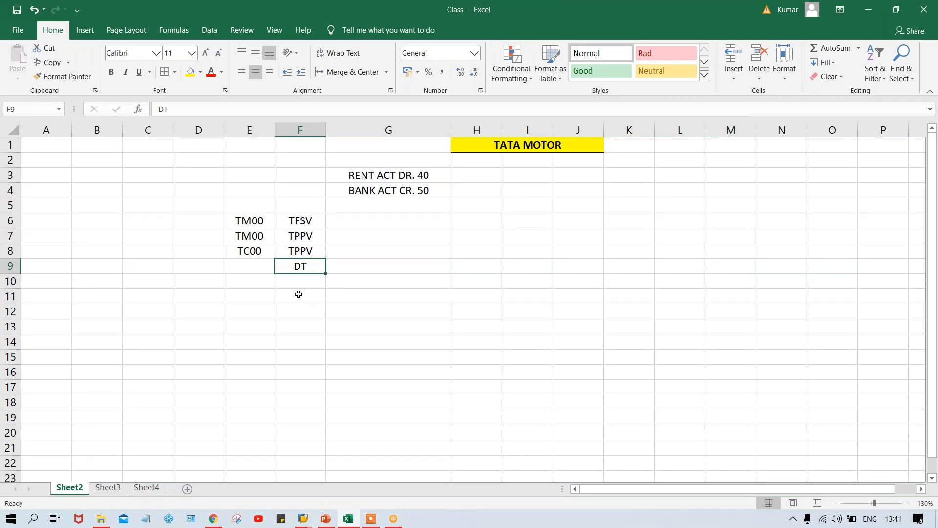
pyautogui.press('Down')
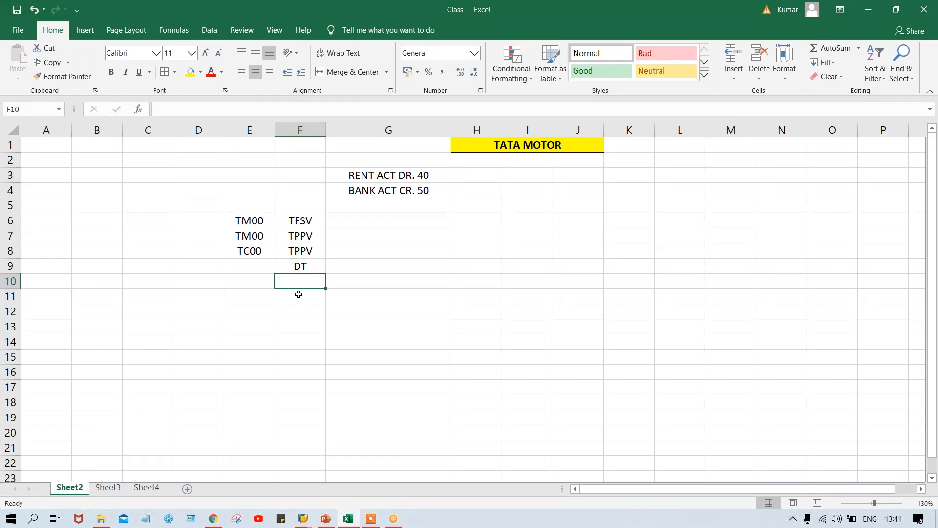
pyautogui.write('PK')
pyautogui.press('Return')
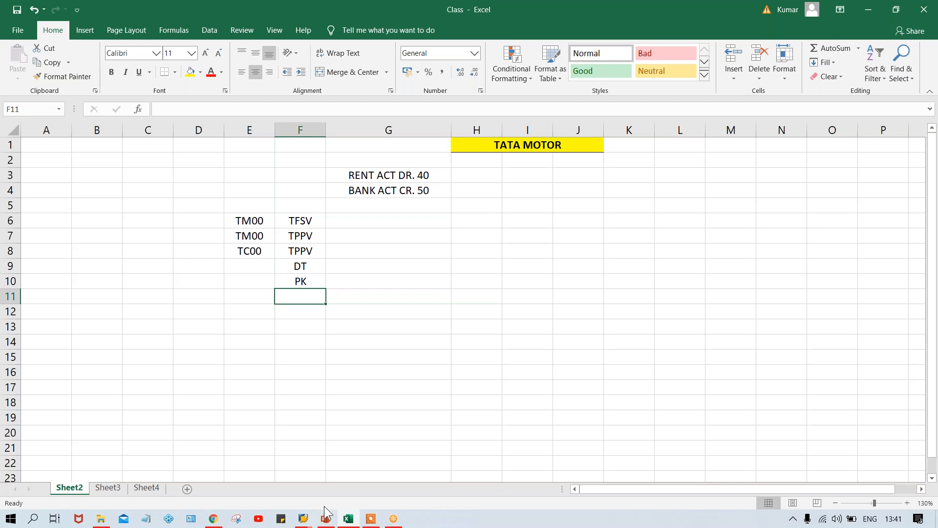
# Switch to the SAP session for variant TFSV, group G001, and set Assignment number to required entry.
pyautogui.moveTo(304, 522)
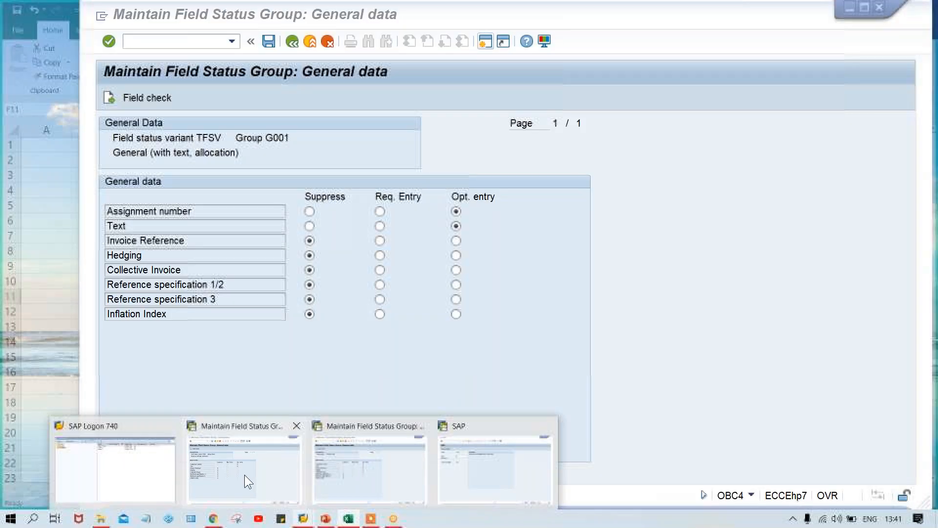
pyautogui.click(244, 474)
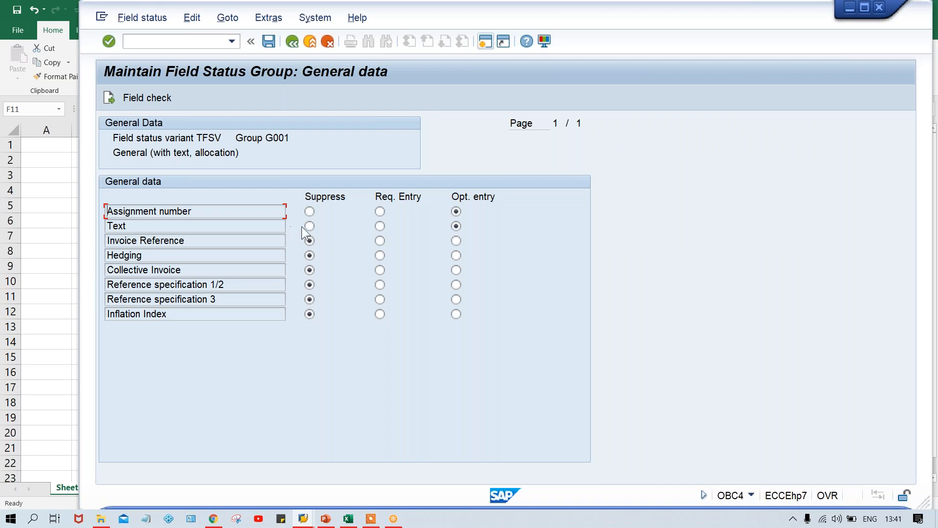
pyautogui.click(381, 210)
pyautogui.click(218, 138)
# Switch to the posting key 40 session, try Text as required entry, and return it to optional entry.
pyautogui.moveTo(300, 521)
pyautogui.click(356, 477)
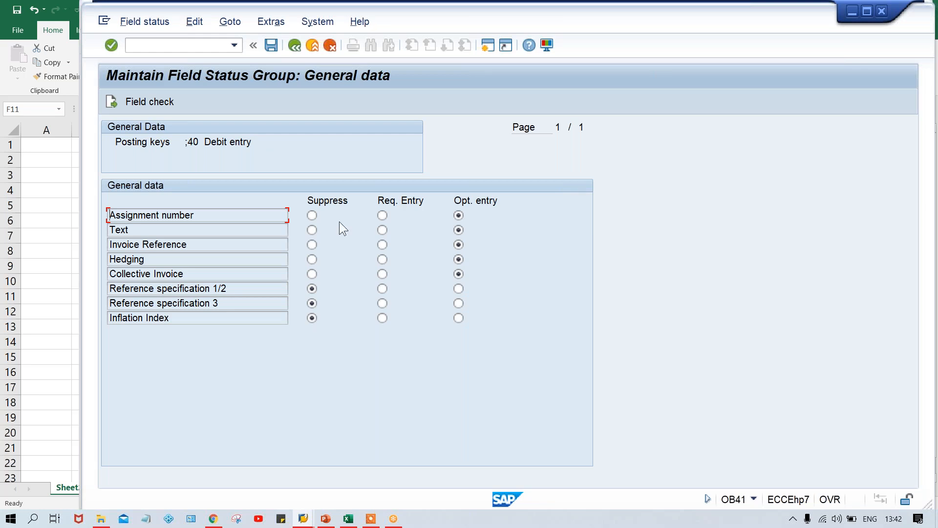
pyautogui.click(382, 231)
pyautogui.click(459, 230)
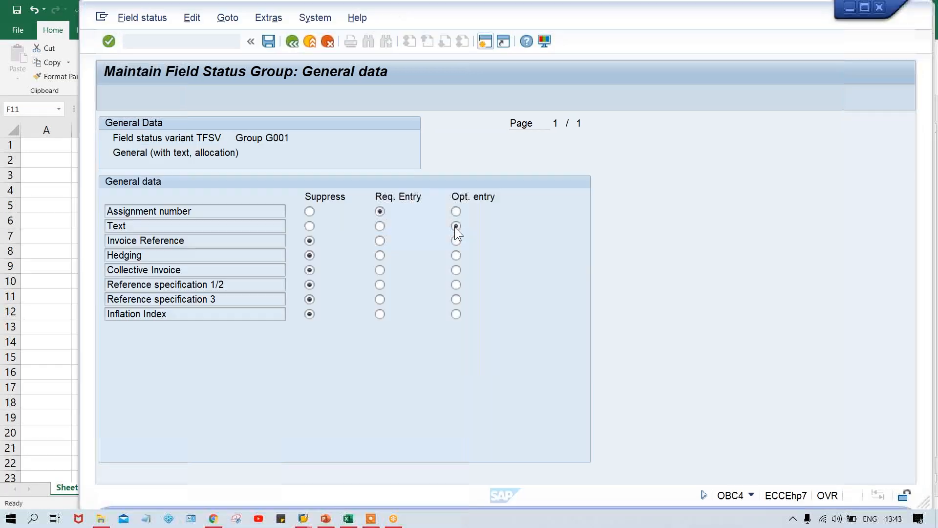
# In group G001 of variant TFSV, return Assignment number to optional entry and try Text as required before restoring optional entry.
pyautogui.click(455, 211)
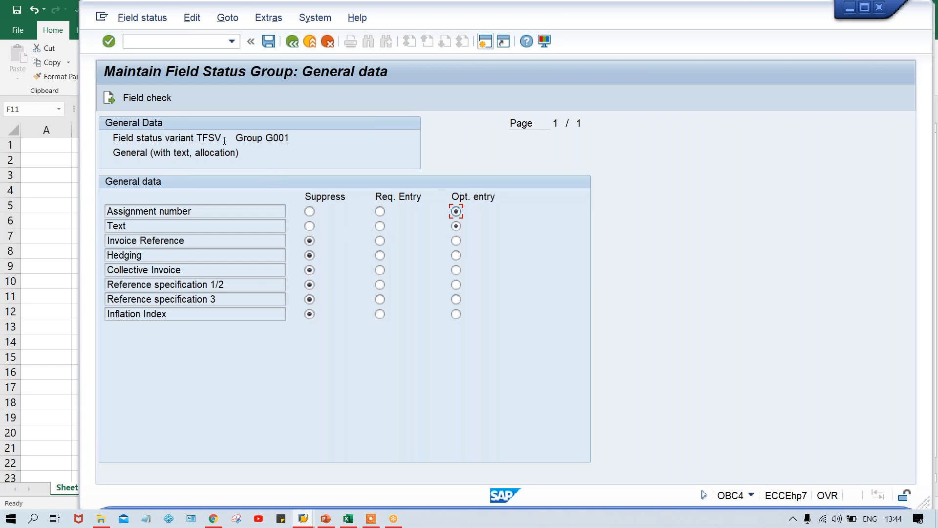
pyautogui.click(380, 230)
pyautogui.click(453, 227)
# Switch to the Basic Settings presentation in PowerPoint and view the Posting Key (OB41) slide.
pyautogui.moveTo(322, 520)
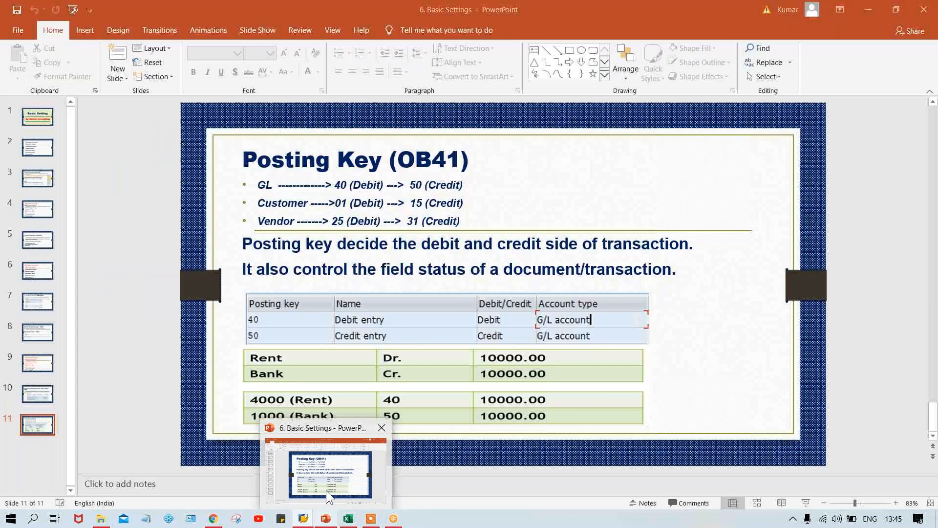
pyautogui.click(326, 491)
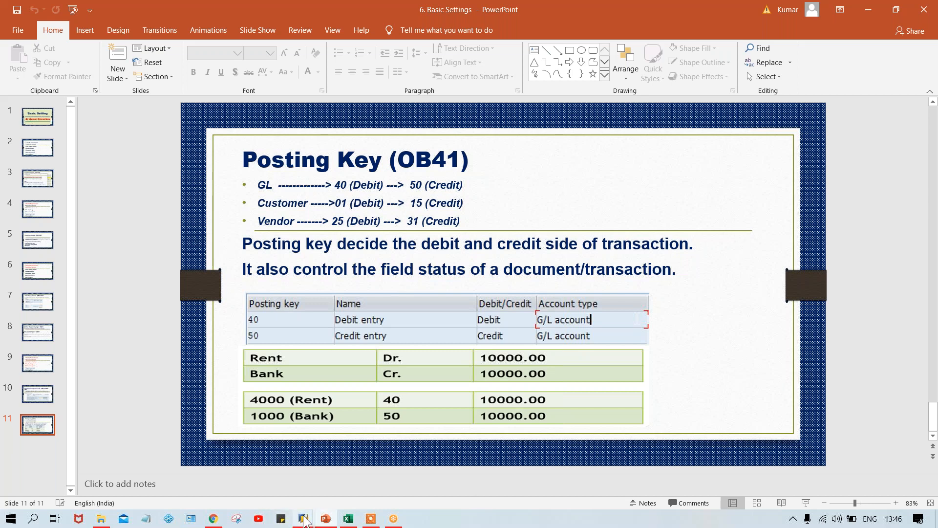
# Switch to the posting key 40 session in SAP and set Text to required entry, leaving Assignment number as optional entry.
pyautogui.moveTo(304, 520)
pyautogui.click(371, 480)
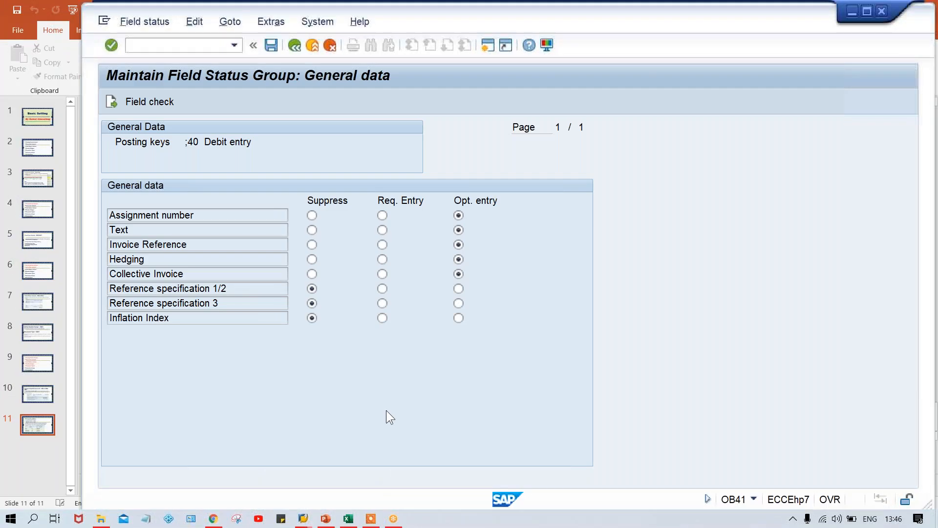
pyautogui.click(382, 216)
pyautogui.click(383, 230)
pyautogui.click(459, 216)
# Switch to group G001 of variant TFSV, try Text as suppressed, and return it to optional entry.
pyautogui.moveTo(298, 520)
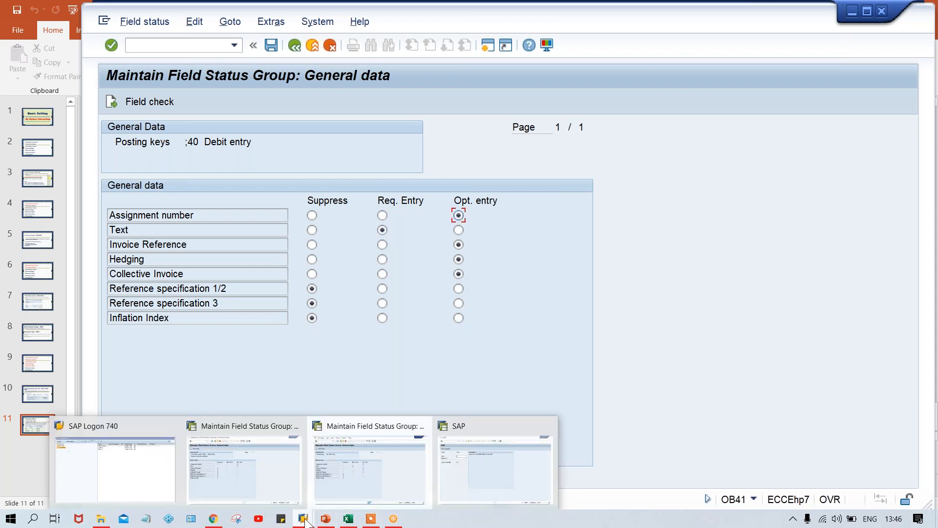
pyautogui.click(272, 488)
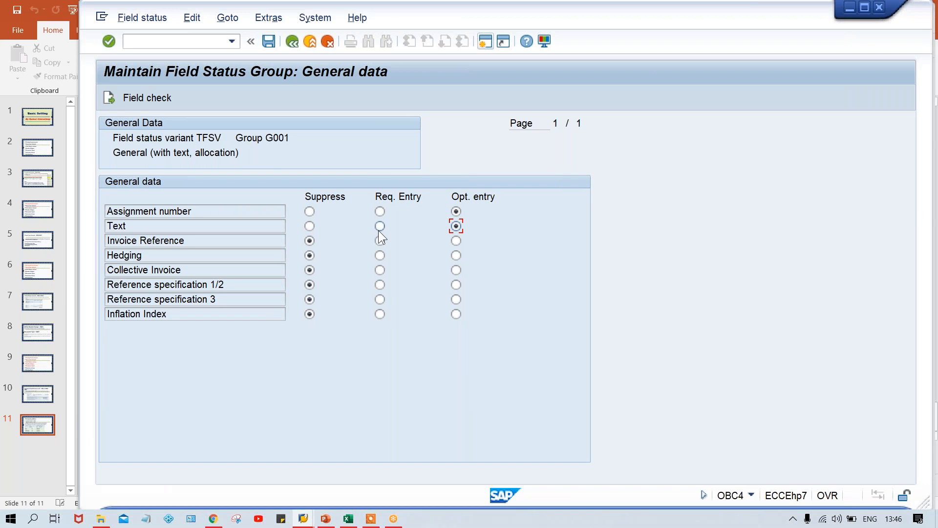
pyautogui.click(310, 224)
pyautogui.click(457, 226)
# Switch to the Basic Settings presentation in PowerPoint and go back to slide 2 listing the basic settings topics.
pyautogui.click(326, 520)
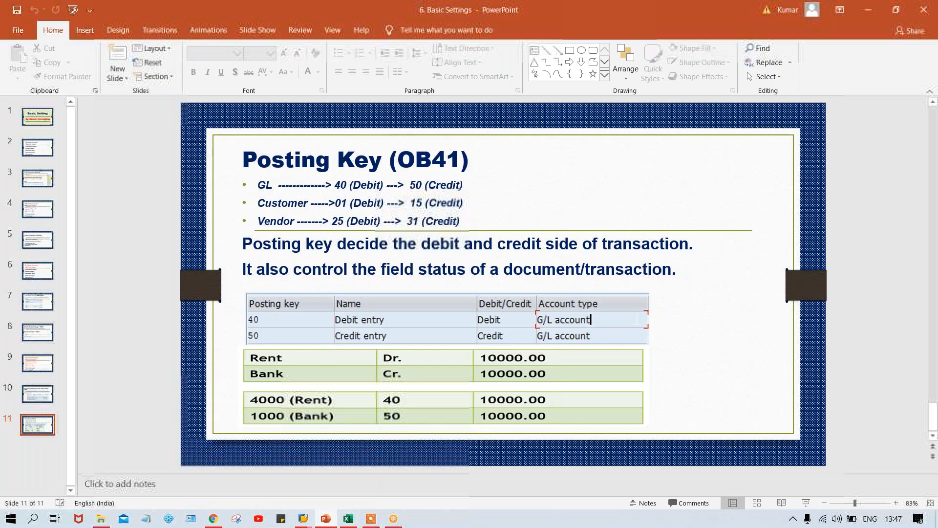
pyautogui.scroll(7, 898, 243)
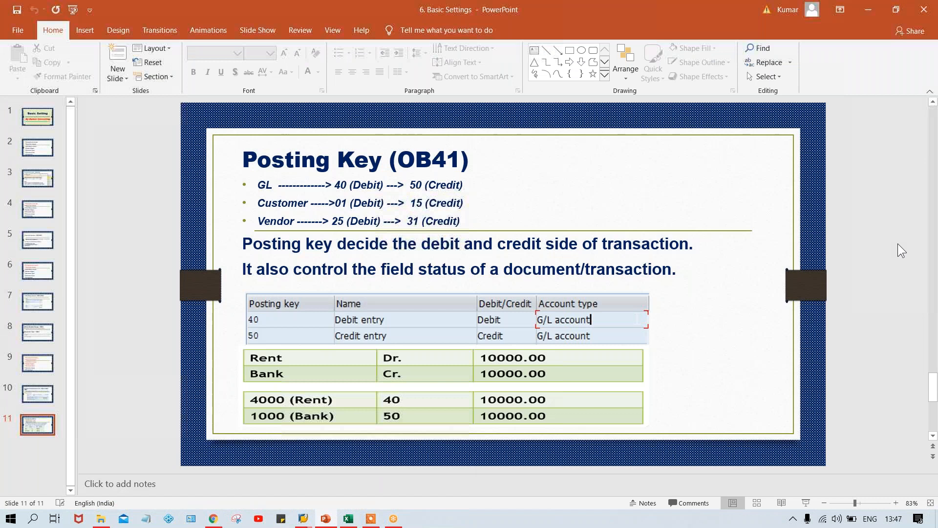
pyautogui.scroll(3, 898, 244)
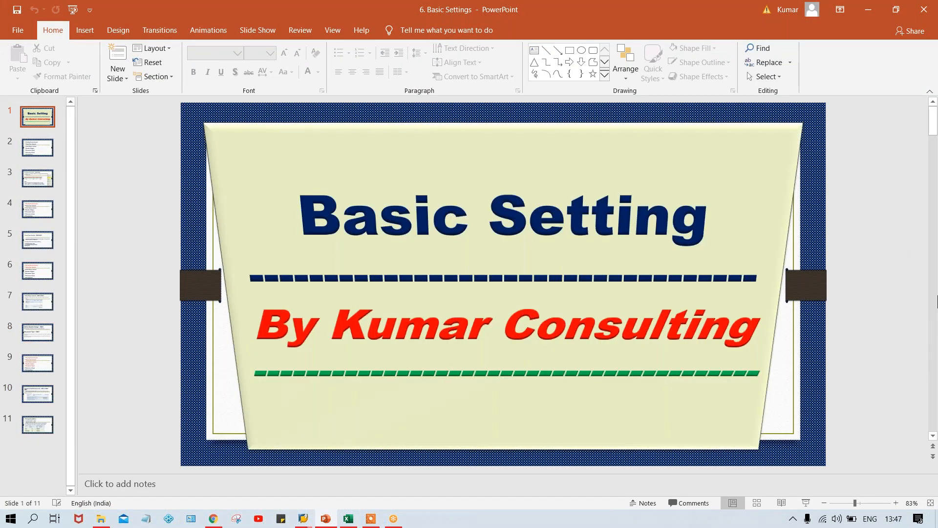
pyautogui.scroll(-1, 937, 305)
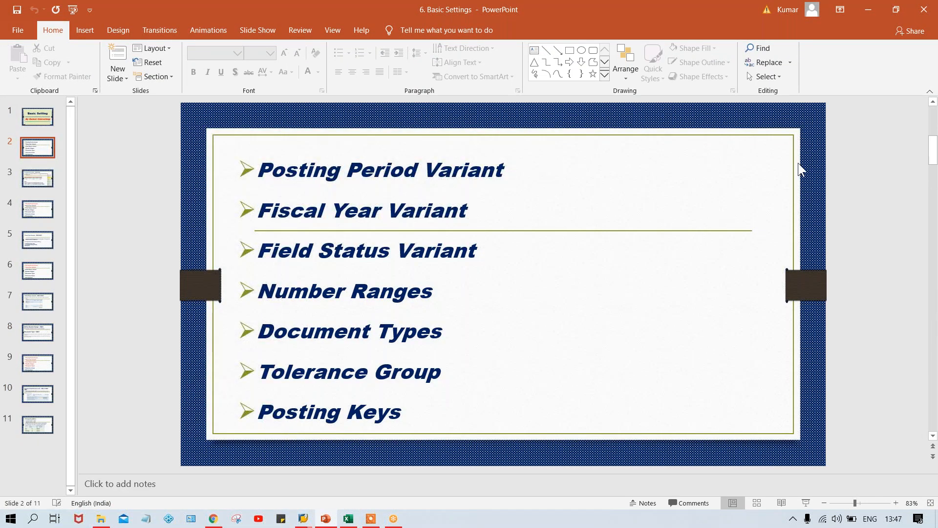